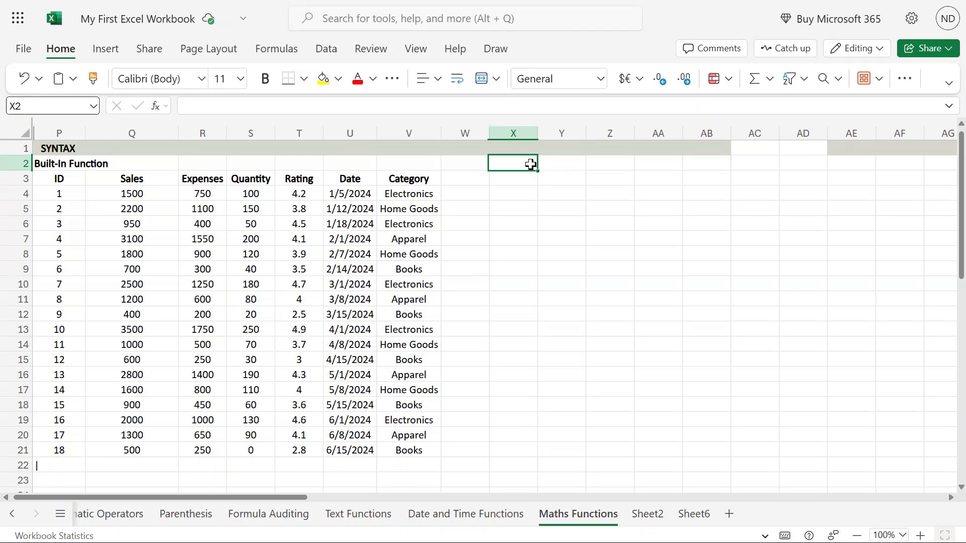
Step: Enter the label SUM in cell X2
text(SUM)
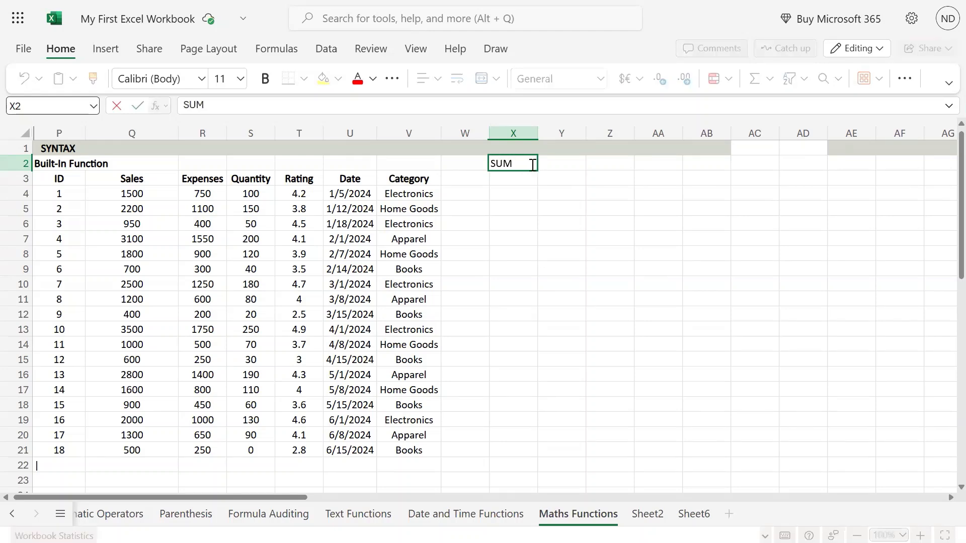
key(Left)
key(Left)
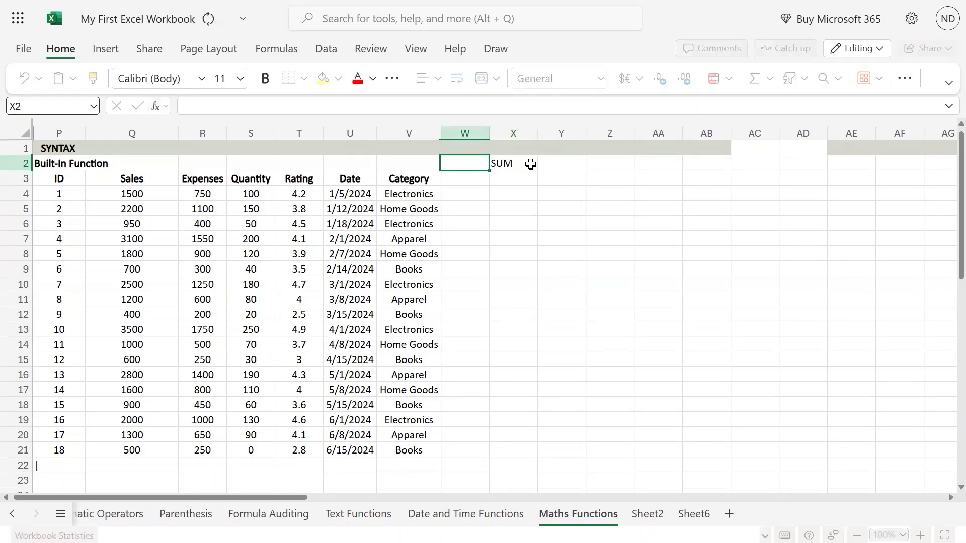
key(Right)
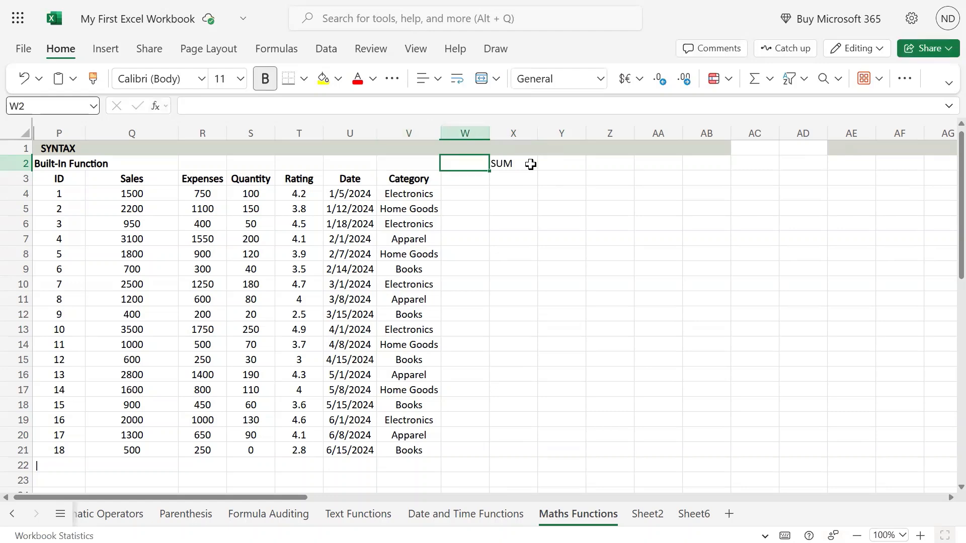
key(Right)
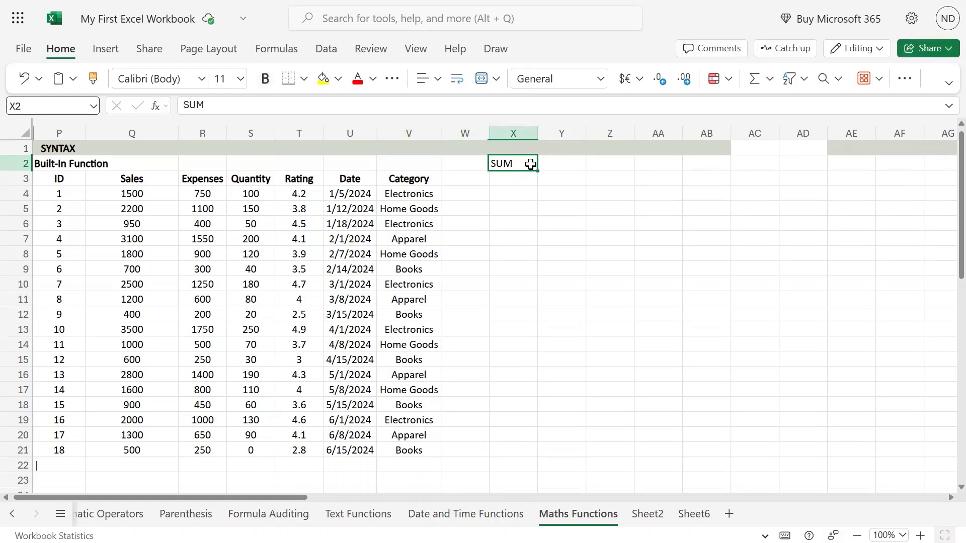
Step: Copy the formatting of the SYNTAX and Built-In Function header cells in Q1:Q2 onto X1:X2 with Format Painter
click(141, 159)
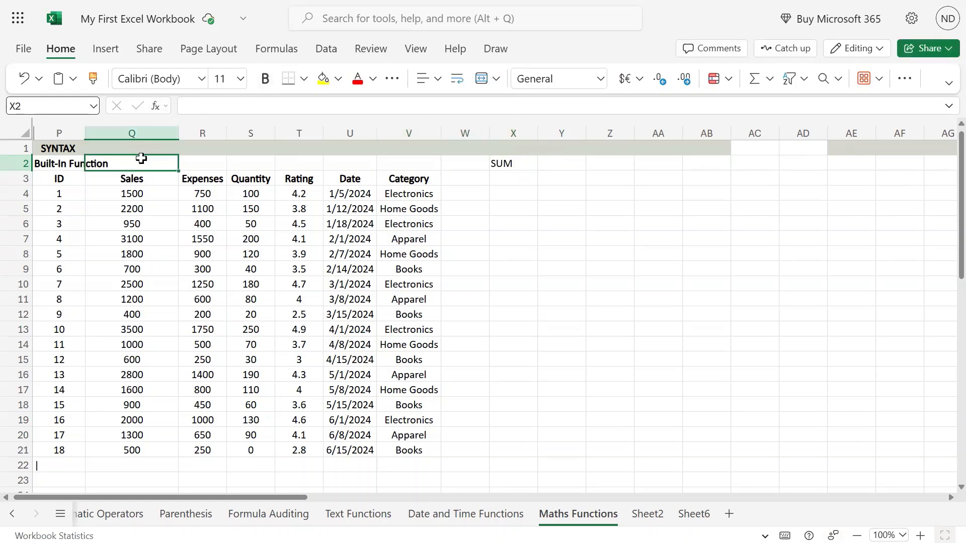
drag(137, 149, 136, 167)
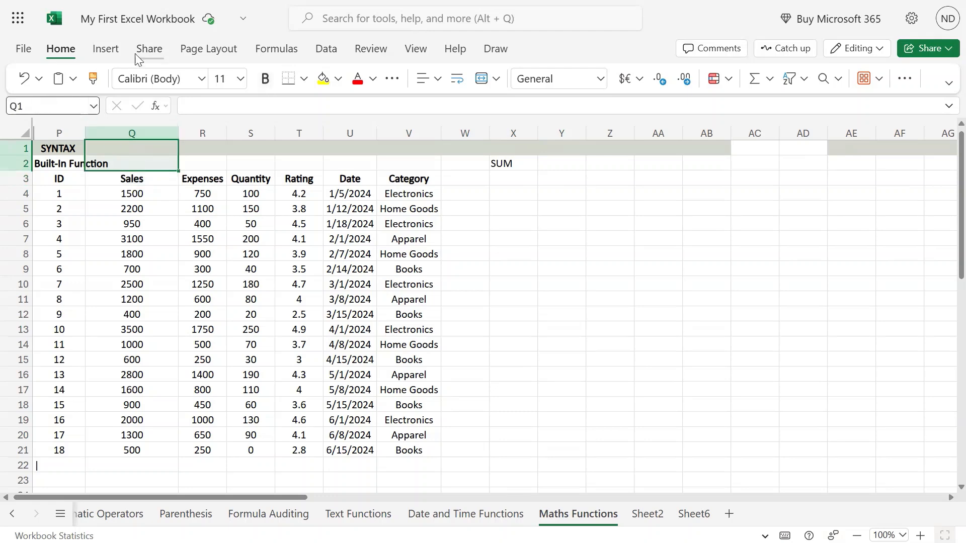
click(93, 78)
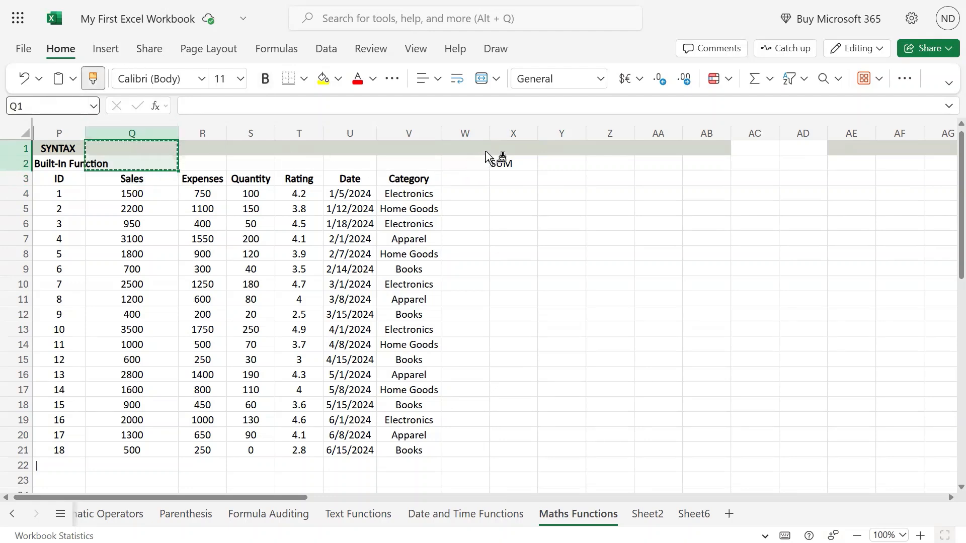
click(506, 150)
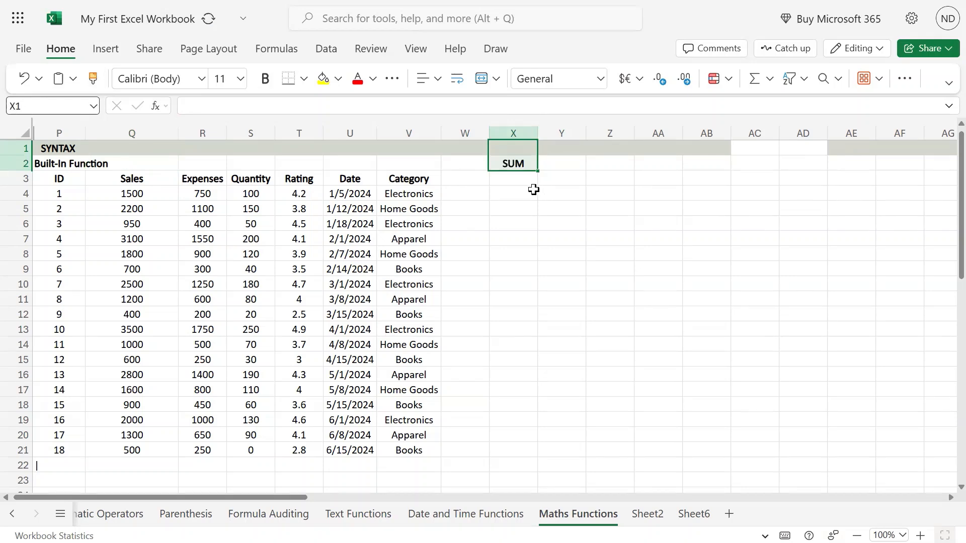
Step: Type the syntax text SUM(No1, No2, No3.... into cell X1
drag(513, 147, 512, 161)
click(515, 149)
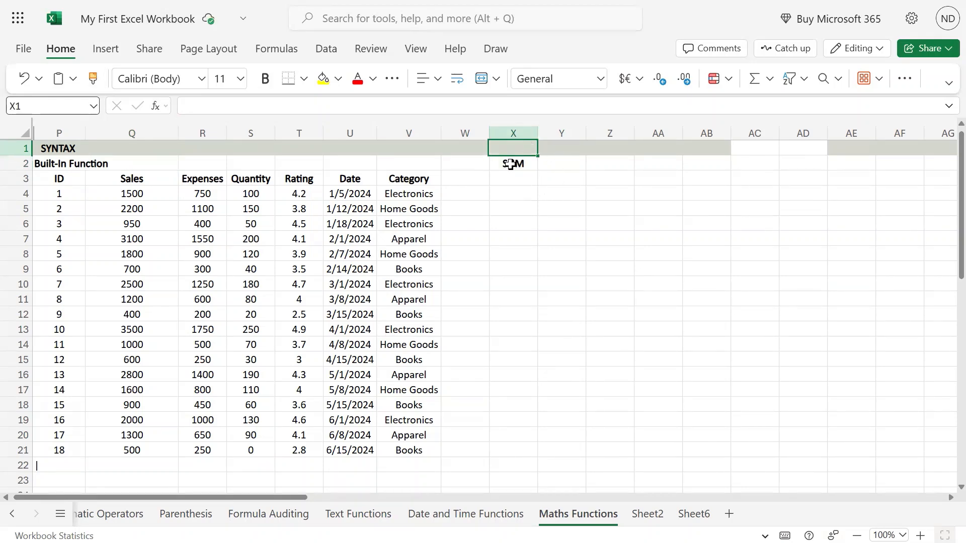
click(511, 162)
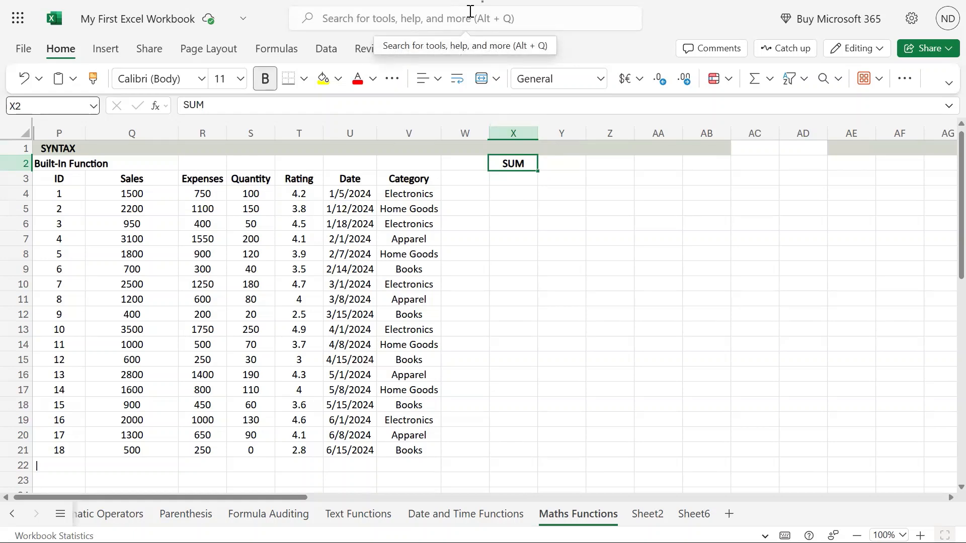
click(535, 150)
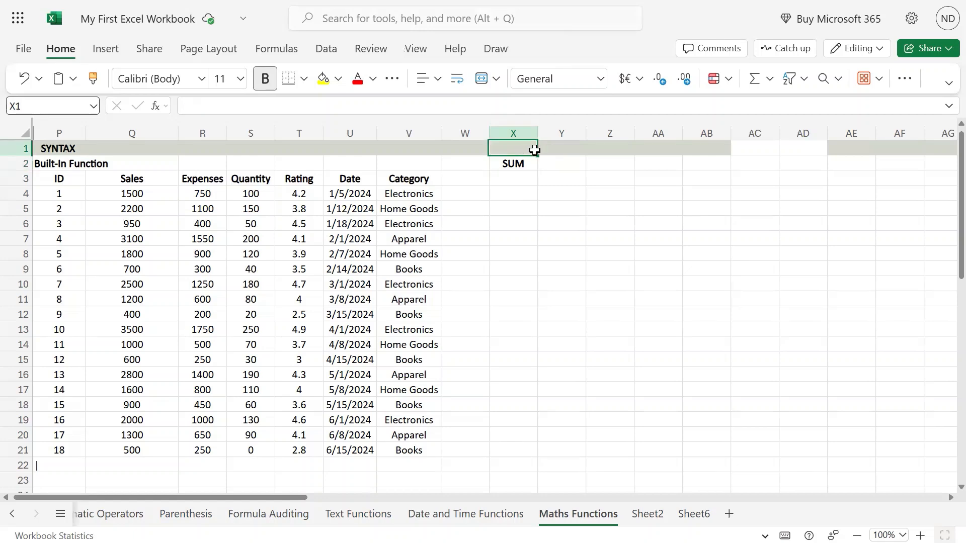
text(SM)
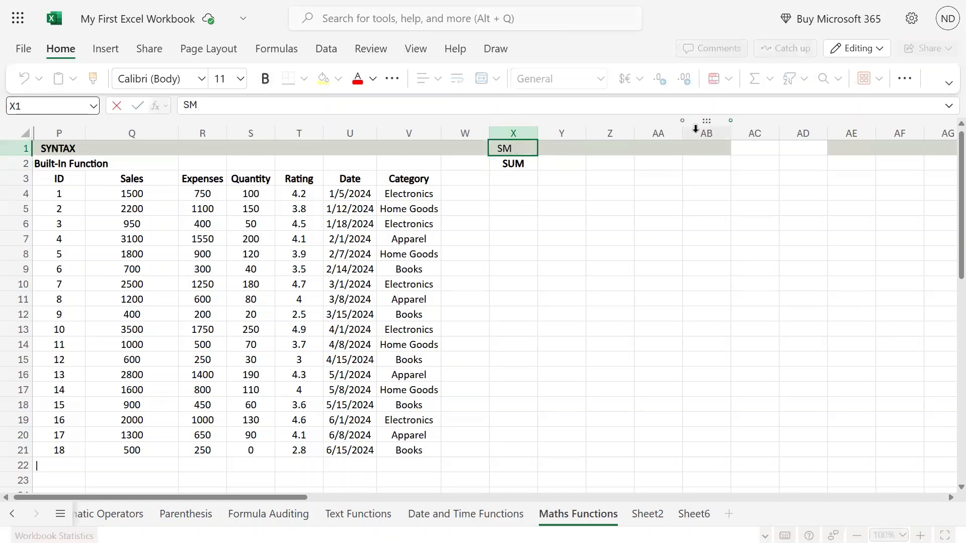
key(BackSpace)
text(UM(No1, )
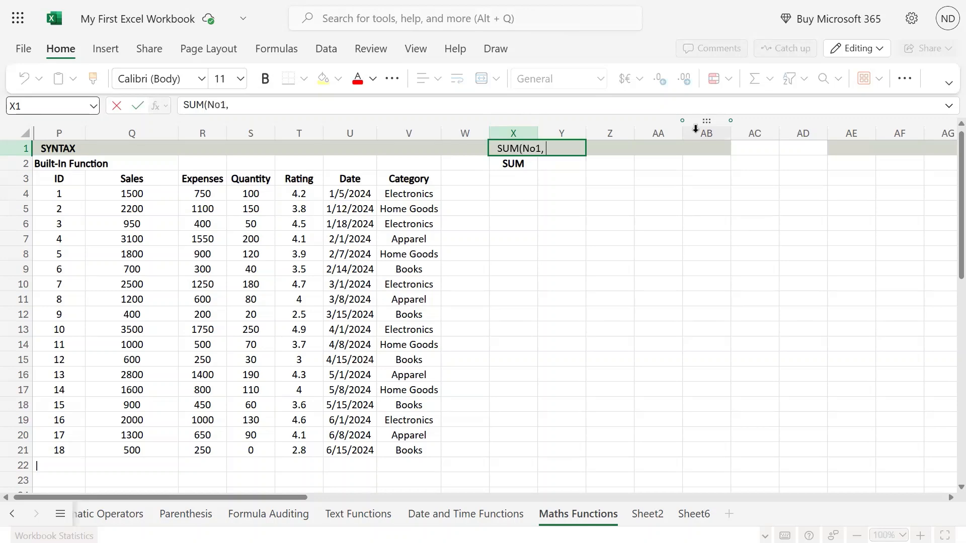
text(No2, No3)
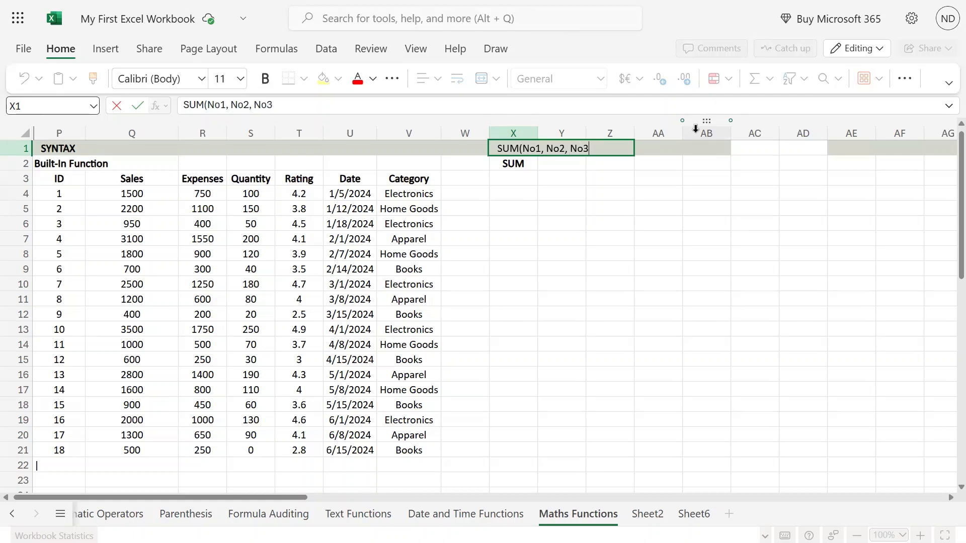
text())
key(BackSpace)
text(....)
Step: Edit X1 to bracket the optional arguments so it reads SUM(No1, [No2, No3....])
key(Left)
key(Right)
key(F2)
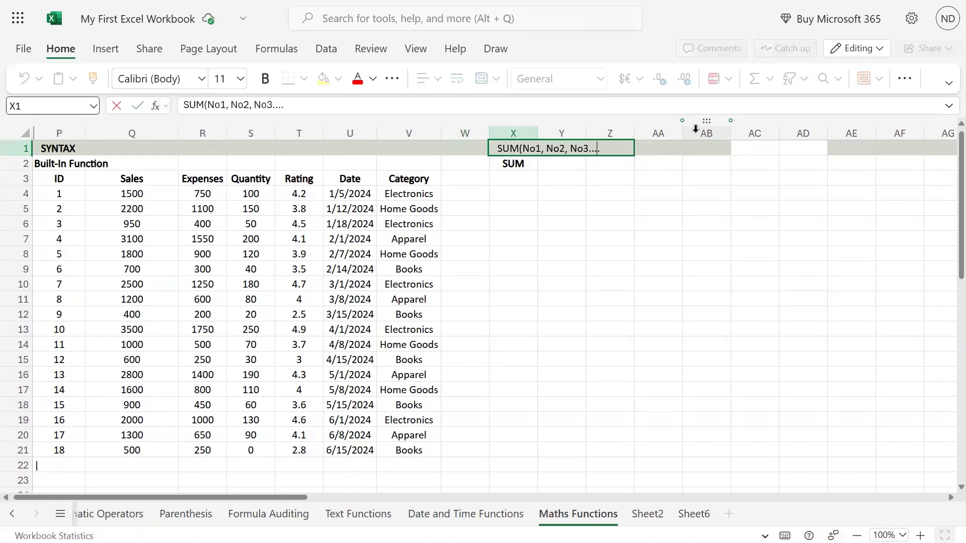
key(Left)
key(Left)
key(Left)
key(Left)
key(Left)
key(Left)
key(Left)
key(Left)
key(Left)
key(Left)
key(Left)
key(Left)
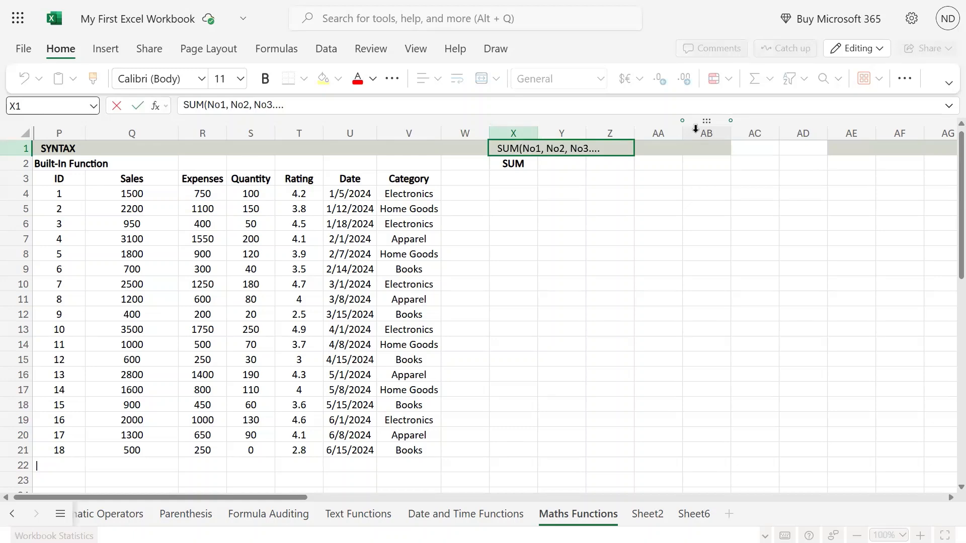
text([)
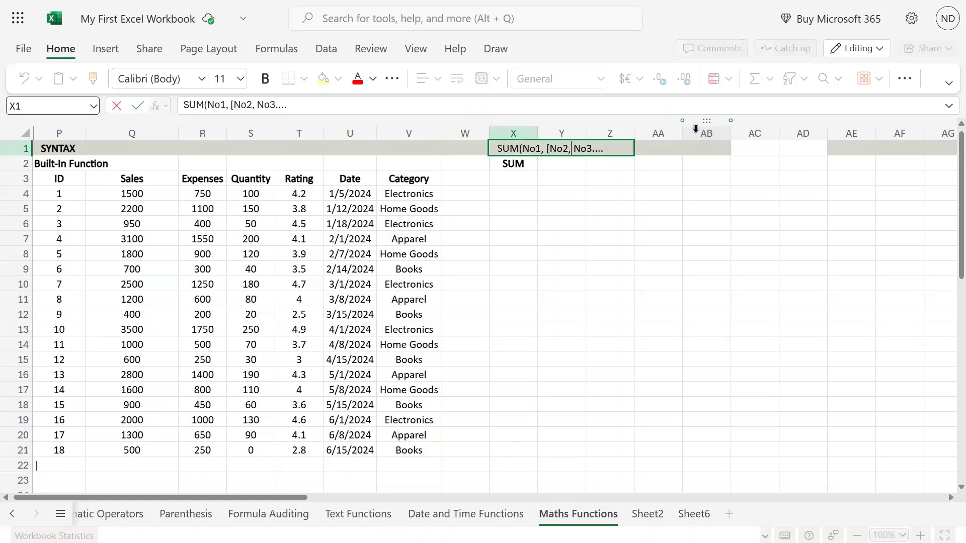
key(Right)
key(Right)
text(]))
key(Return)
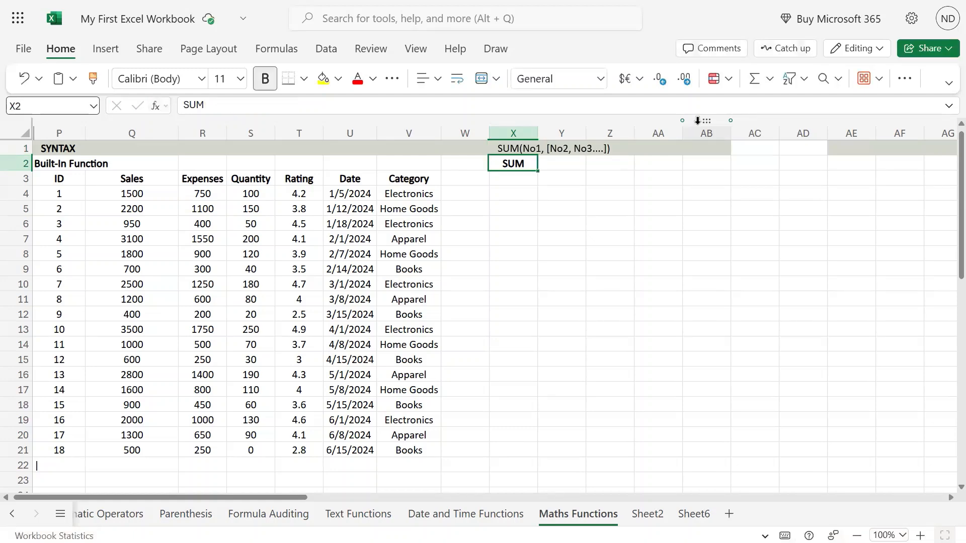
Step: Examine the data table by selecting the whole table and the Category, Sales and Expenses columns
key(Up)
key(Down)
key(Down)
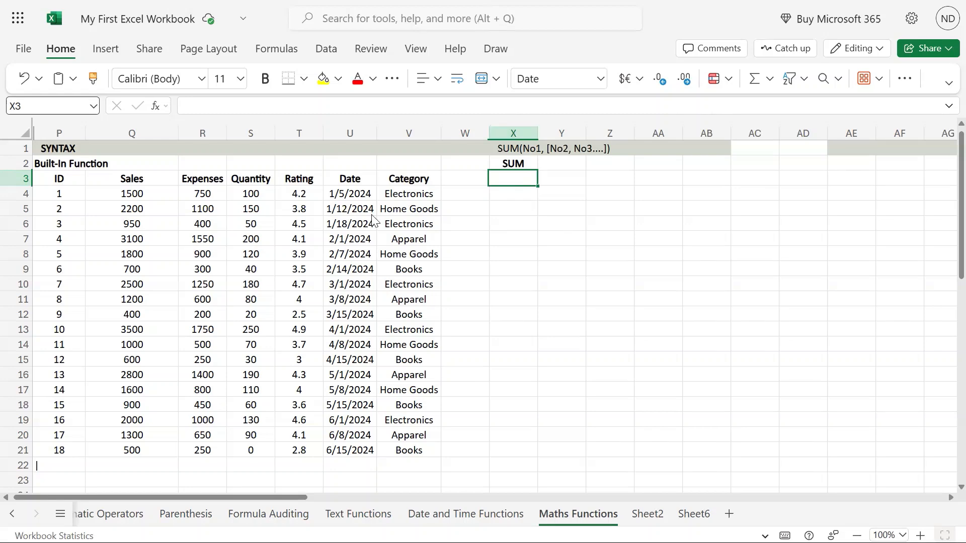
drag(56, 184, 397, 452)
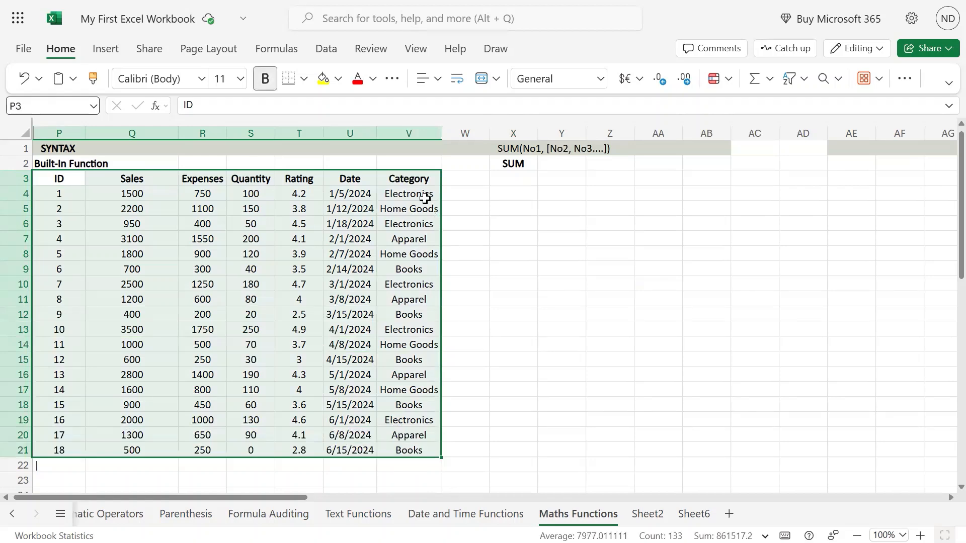
drag(427, 194, 419, 373)
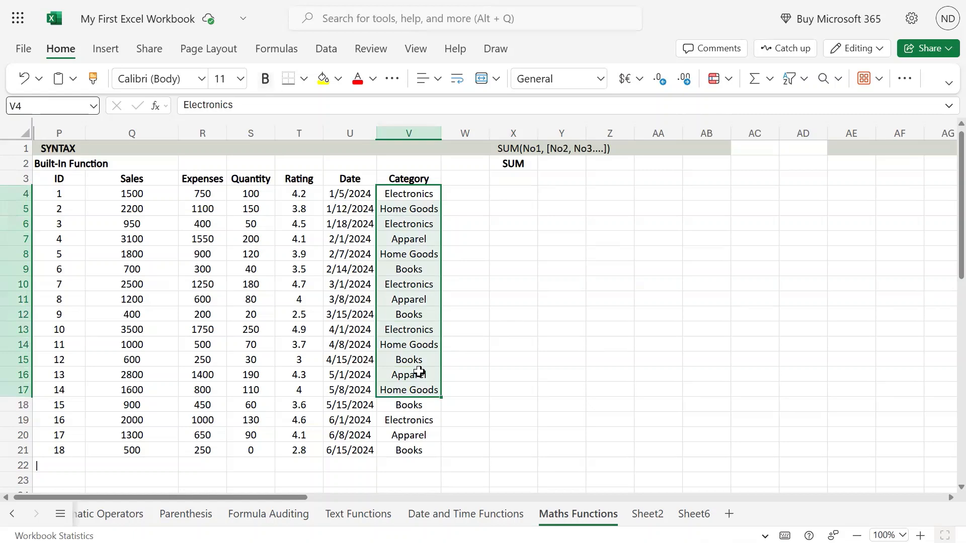
click(130, 194)
drag(133, 214, 134, 434)
drag(208, 192, 202, 449)
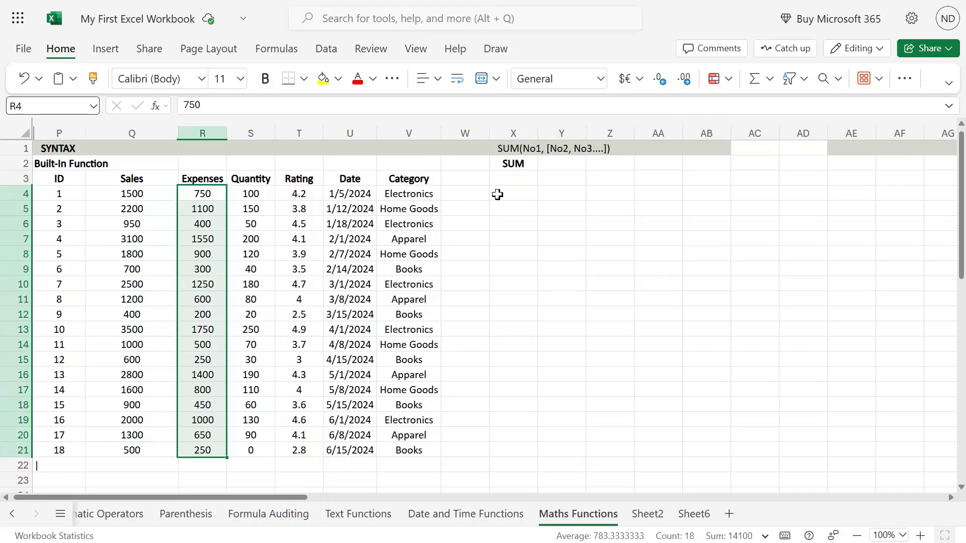
click(512, 180)
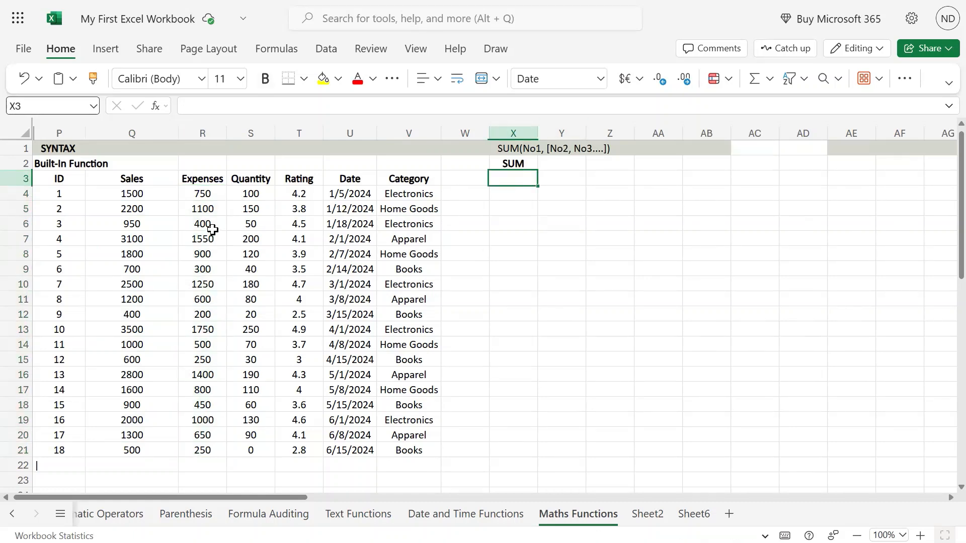
Step: Enter the formula =SUM(Q4:Q21) in X3 to total the Sales column, then dismiss the function tip
drag(141, 194, 132, 451)
click(510, 178)
text(=)
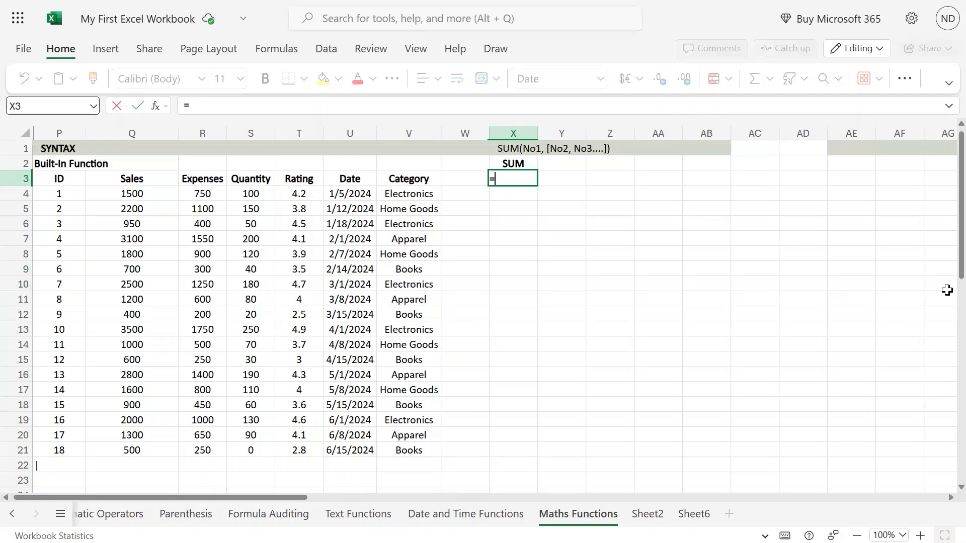
text(sum()
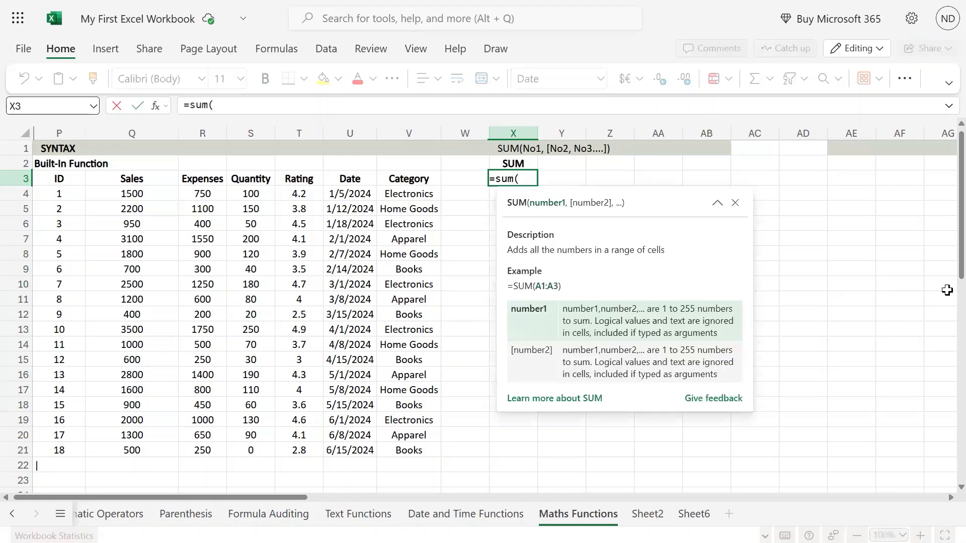
key(Left)
key(Left)
key(Left)
key(Left)
key(Left)
key(Left)
key(Left)
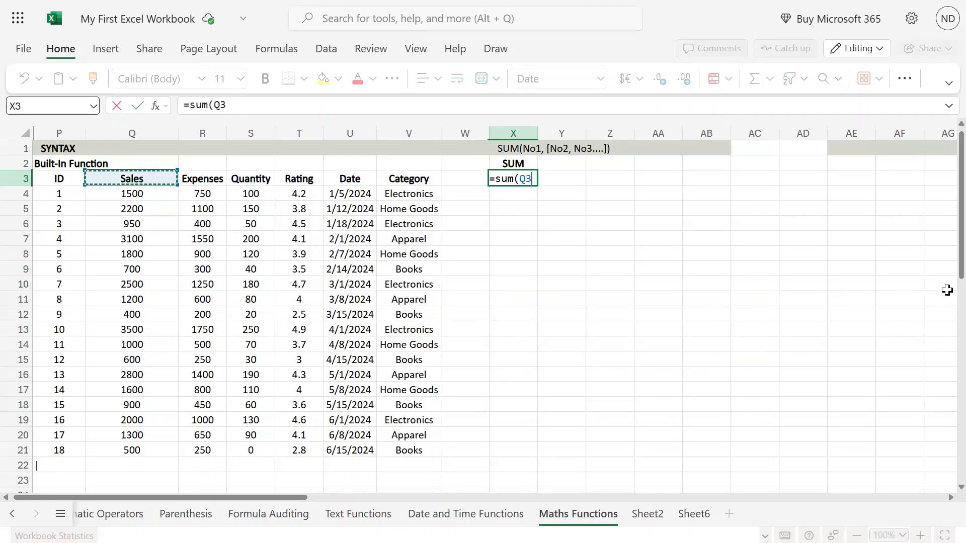
key(Down)
key(shift+Down)
key(shift+Down)
key(shift+Down)
key(shift+Down)
key(shift+Down)
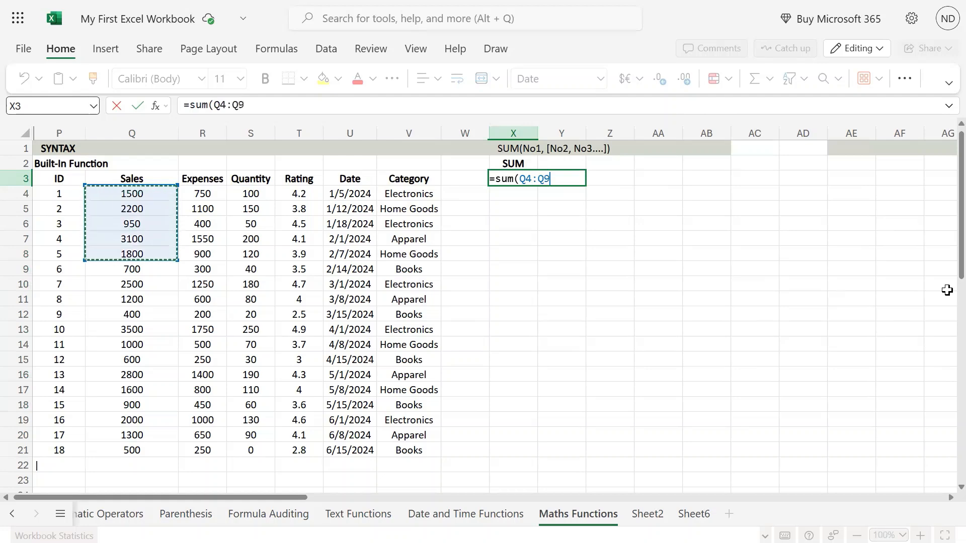
key(shift+Down)
key(shift+Down)
key(shift+Down)
key(shift+Down)
key(shift+Down)
key(shift+Down)
key(shift+Down)
key(shift+Down)
key(shift+Down)
key(shift+Down)
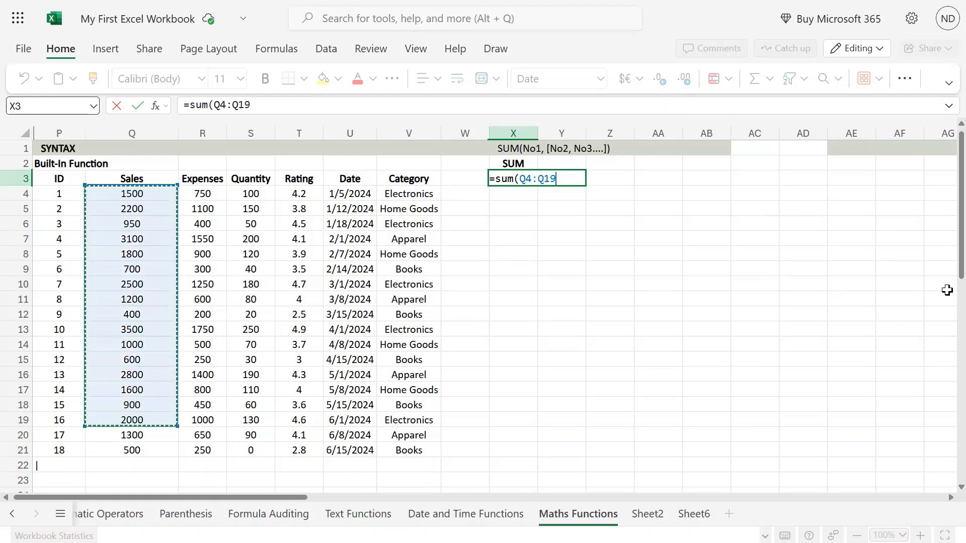
key(shift+Down)
key(shift+Down)
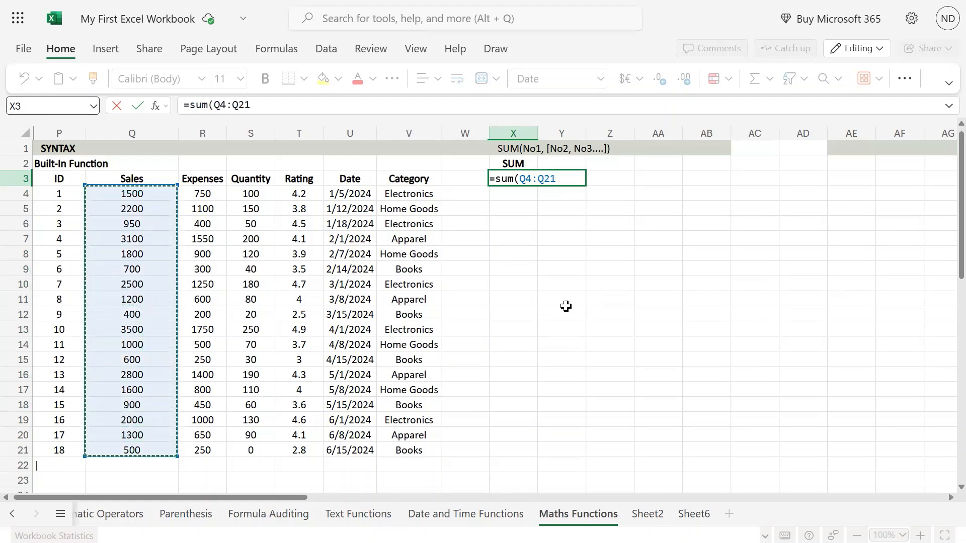
drag(146, 195, 157, 440)
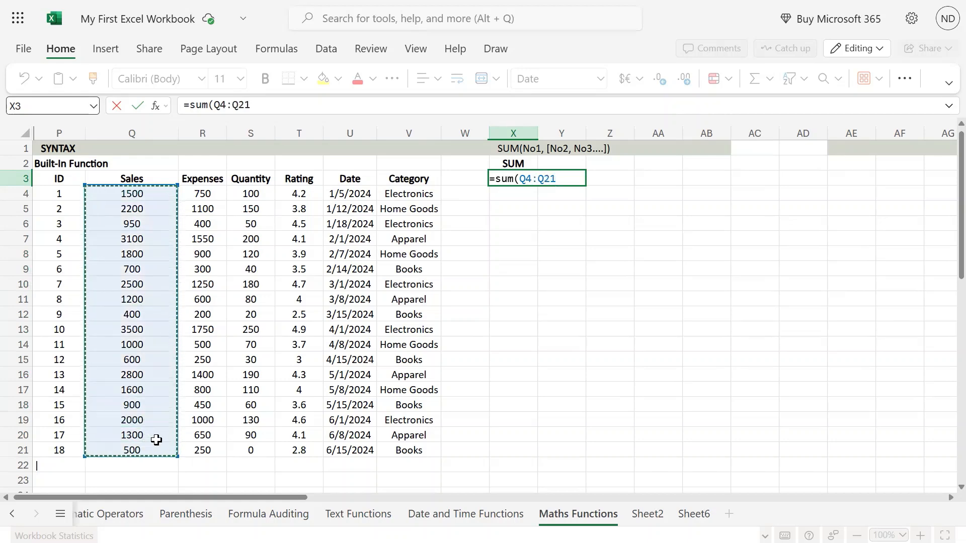
text())
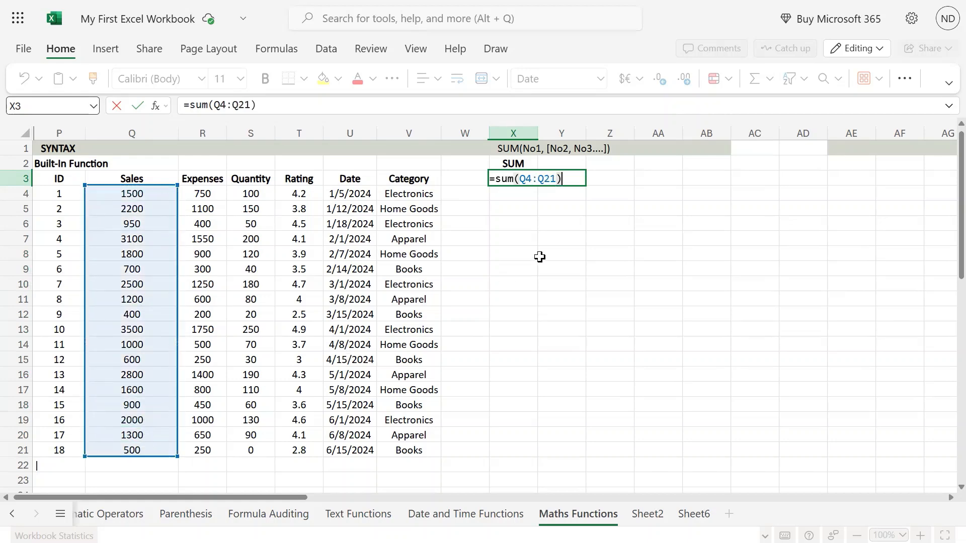
key(ctrl+Return)
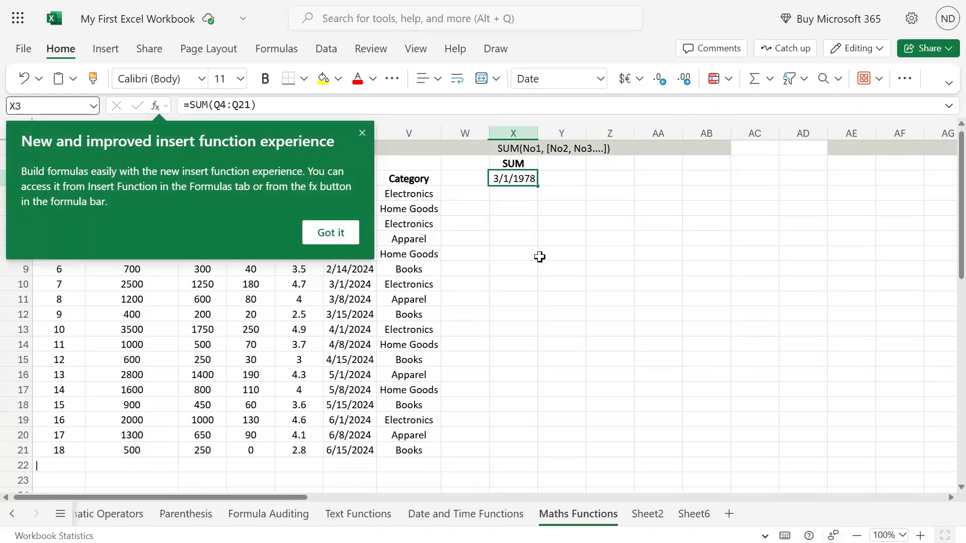
click(362, 133)
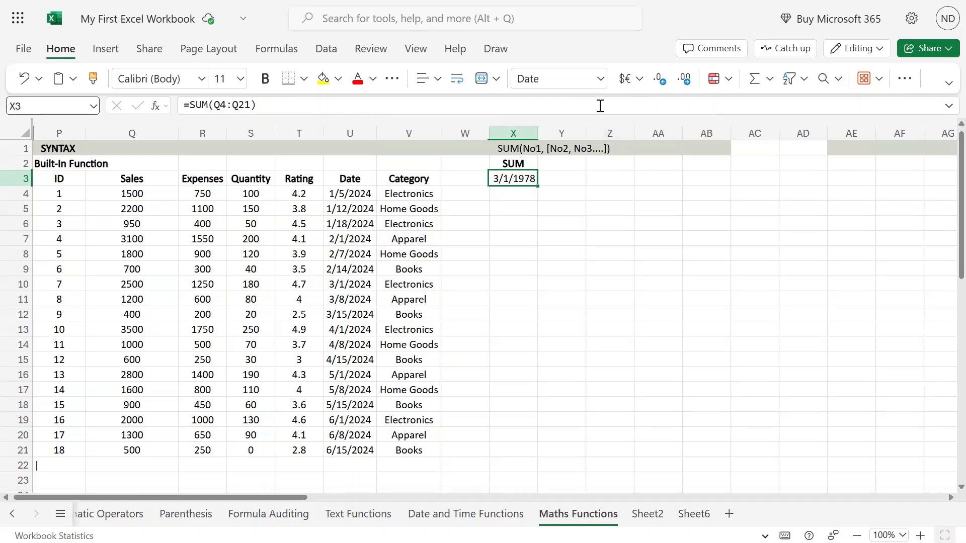
Step: Set the number format of cell X3 to Number
click(600, 79)
click(565, 128)
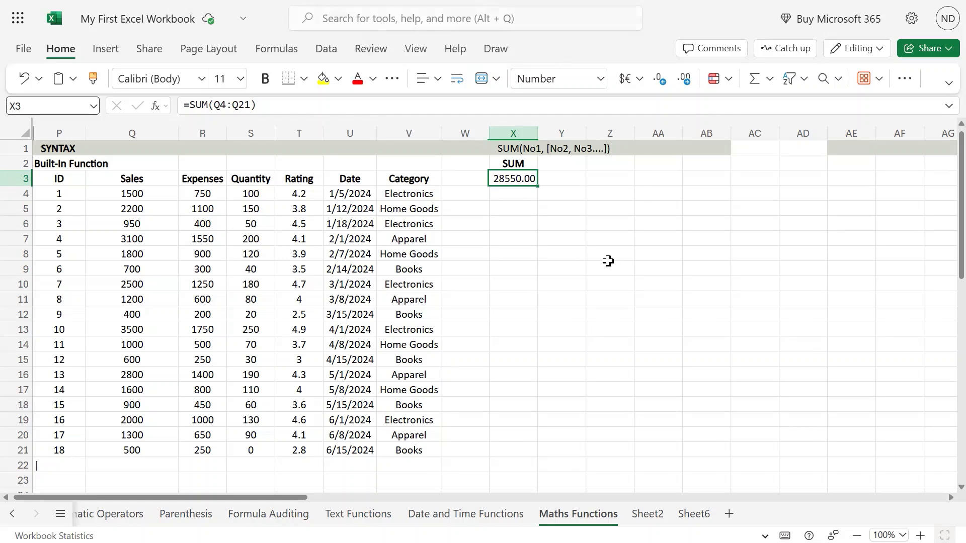
click(521, 193)
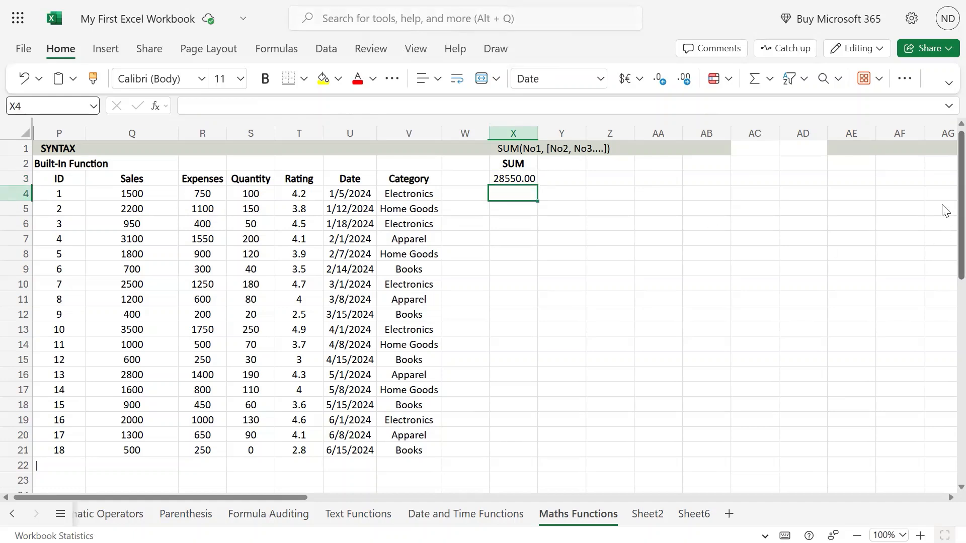
Step: Reopen the SUM formula in X3 to review its Sales range, then confirm it unchanged
key(Up)
key(F2)
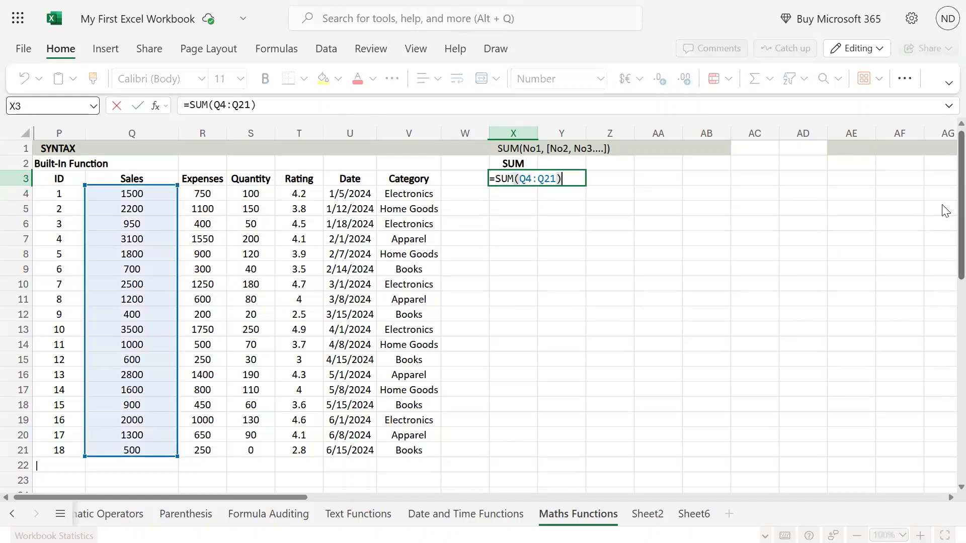
key(Return)
Step: Enter =SUM(U4:U21) in X4 to try totalling the Date column
text(=)
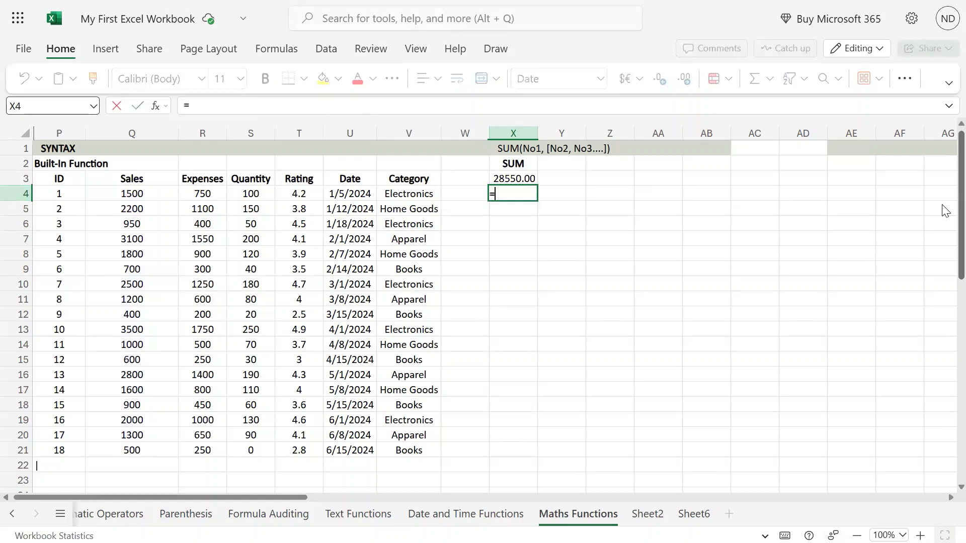
text(sum()
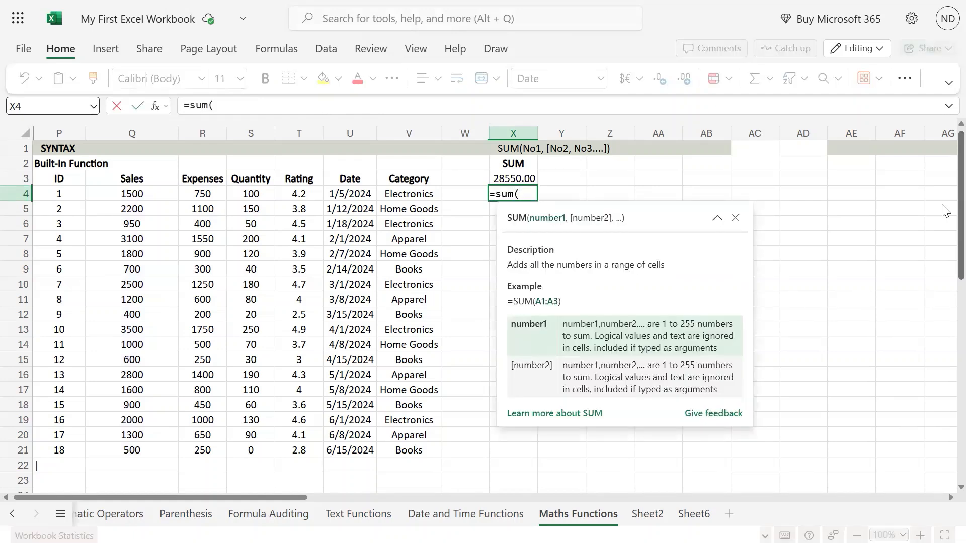
key(Left)
key(Left)
key(Left)
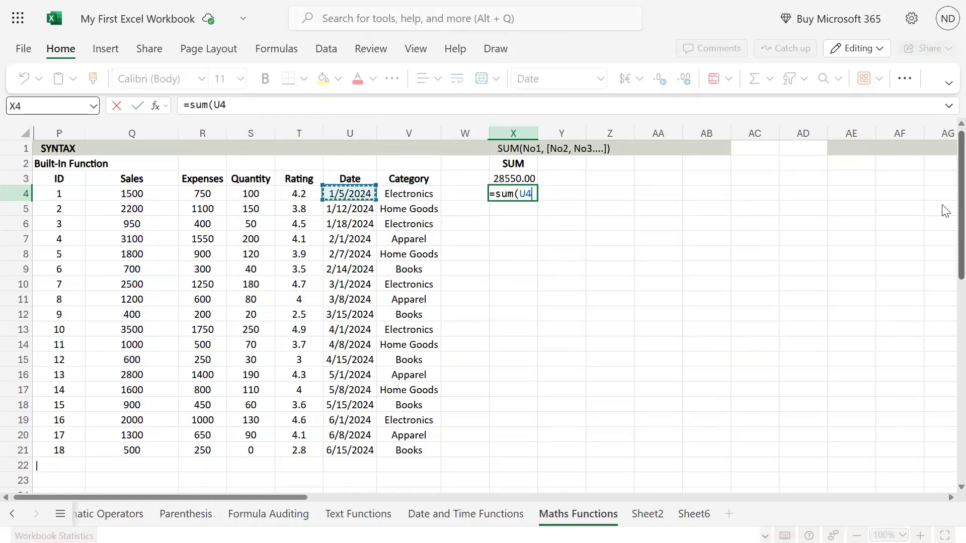
key(ctrl+shift+Down)
key(Return)
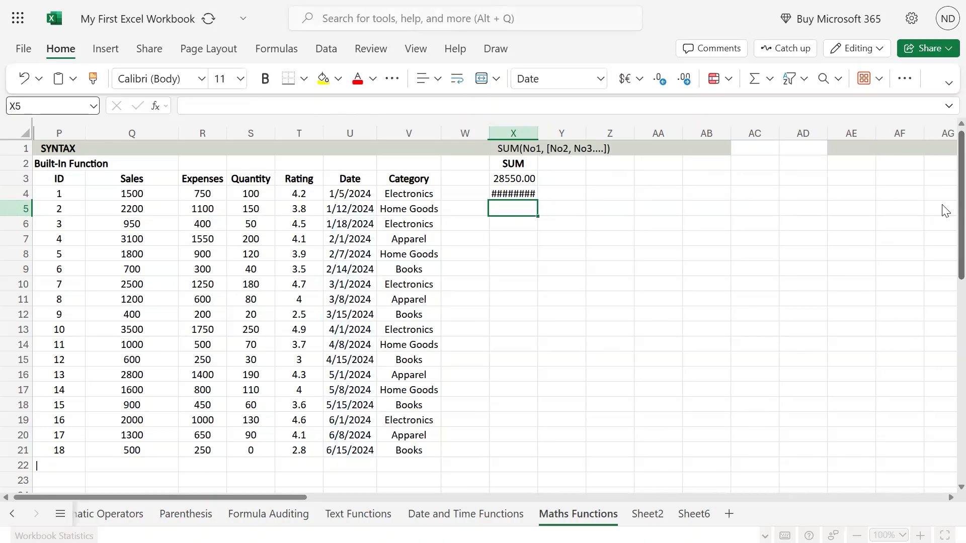
Step: Widen column X slightly and set cell X4's number format to Number
key(Up)
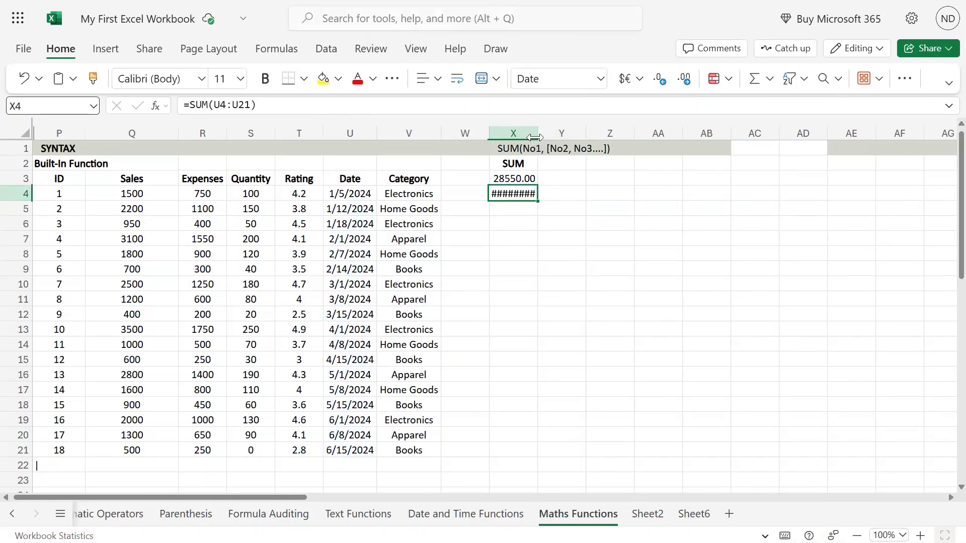
drag(538, 132, 547, 132)
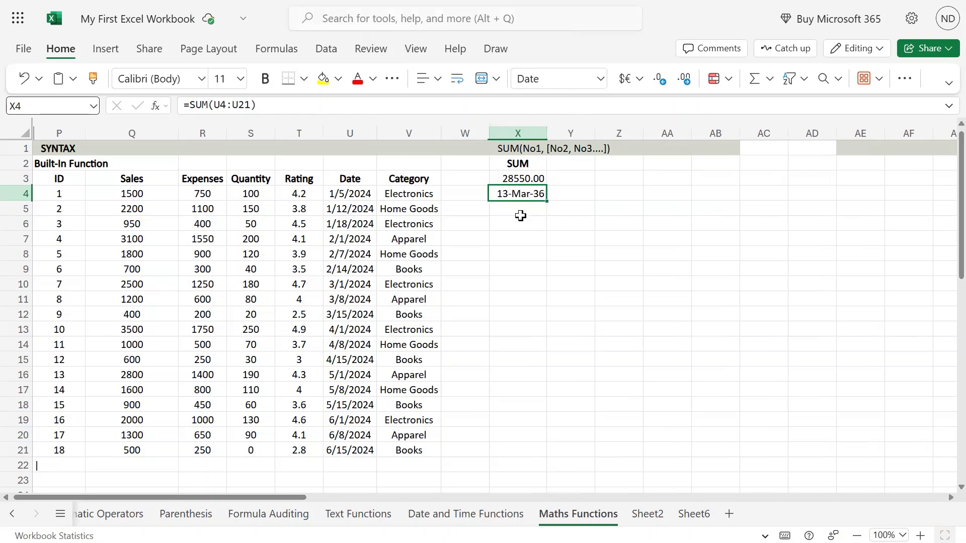
click(601, 79)
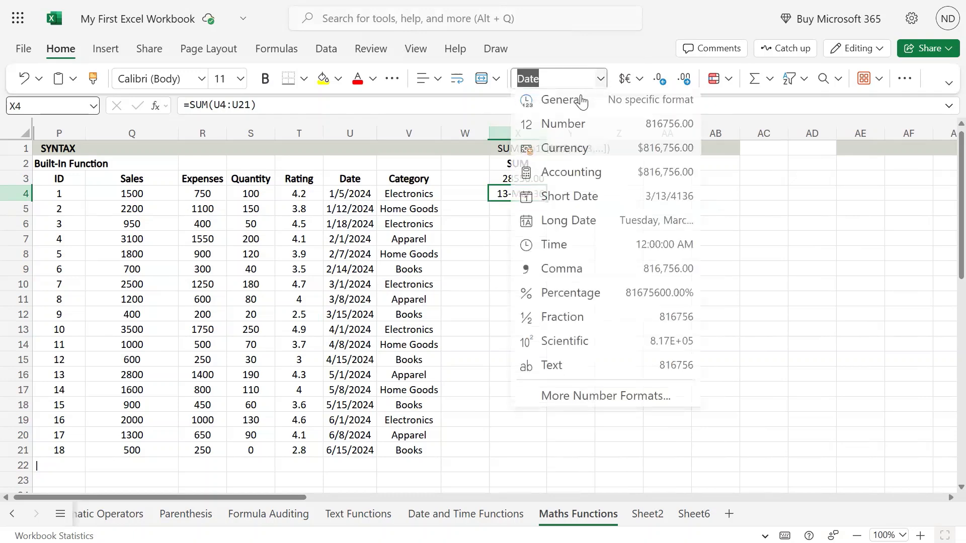
click(568, 126)
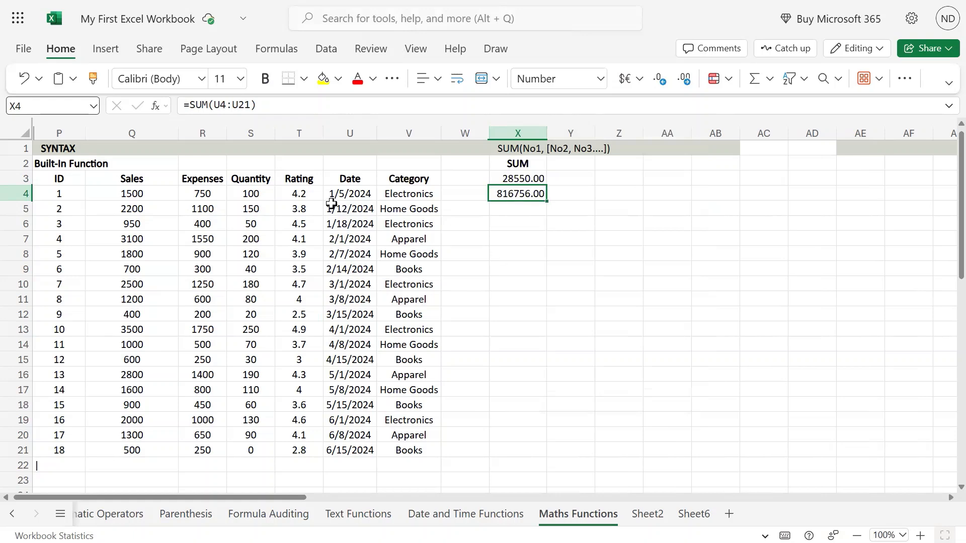
Step: Copy the Date values U4:U21 and paste them into column W starting at W4
drag(345, 192, 345, 451)
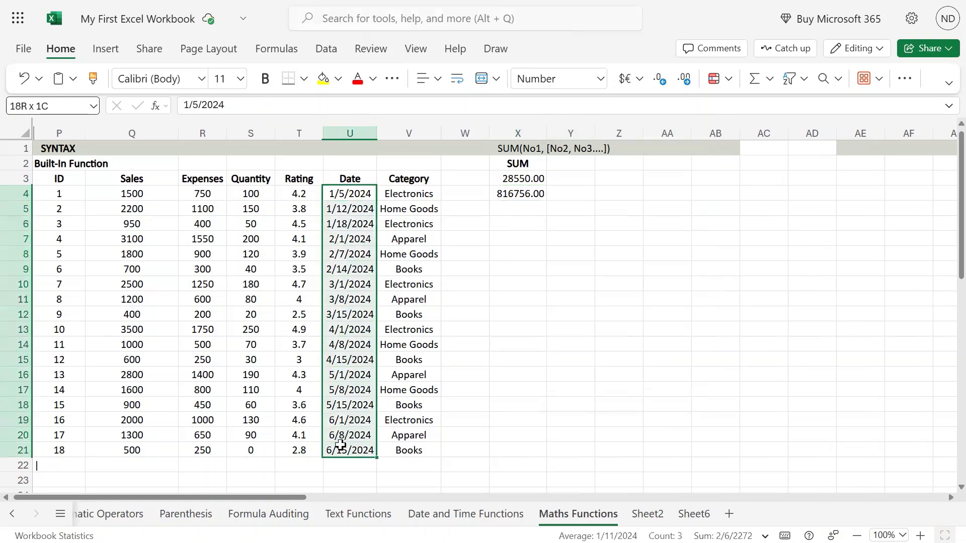
click(525, 194)
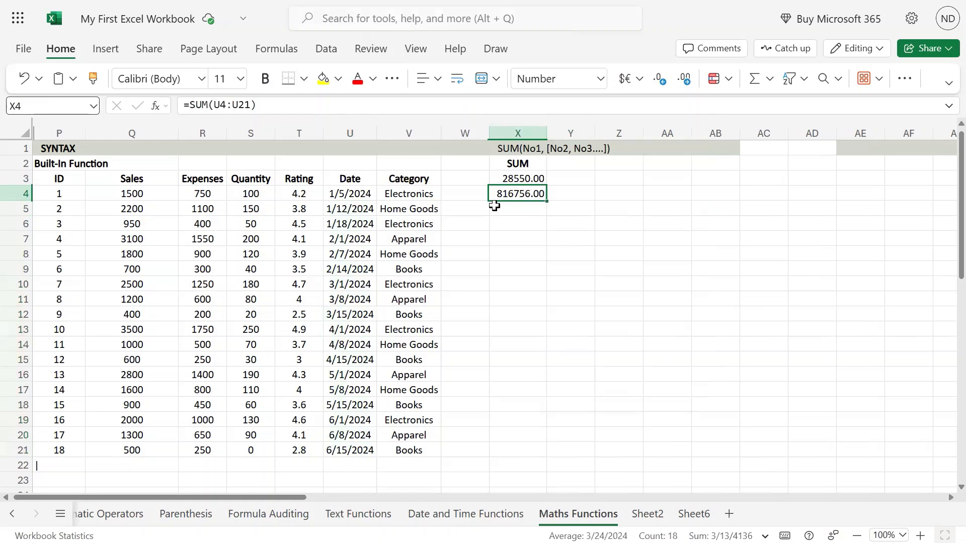
drag(366, 195, 363, 440)
key(ctrl+c)
click(470, 194)
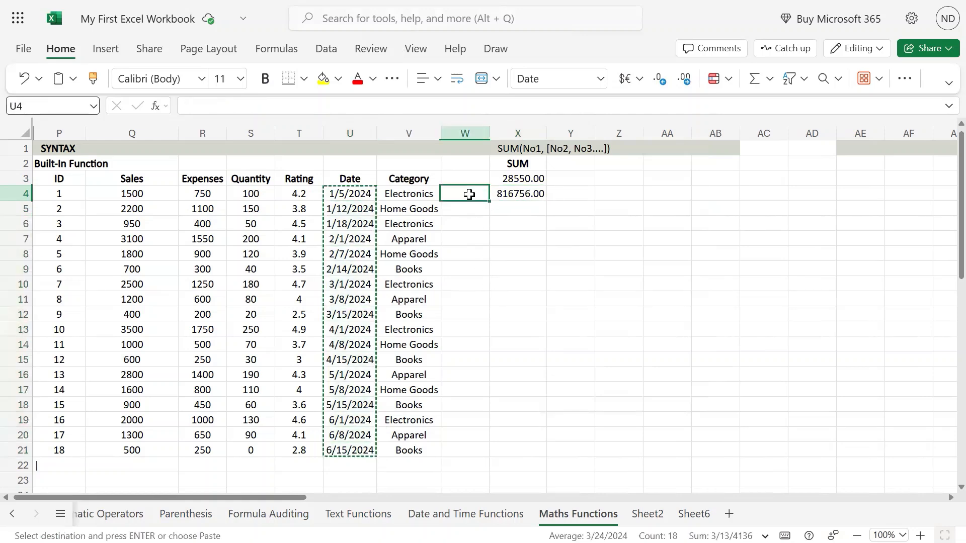
key(ctrl+v)
Step: Set the number format of the pasted W4:W21 dates to Number
click(598, 84)
click(599, 84)
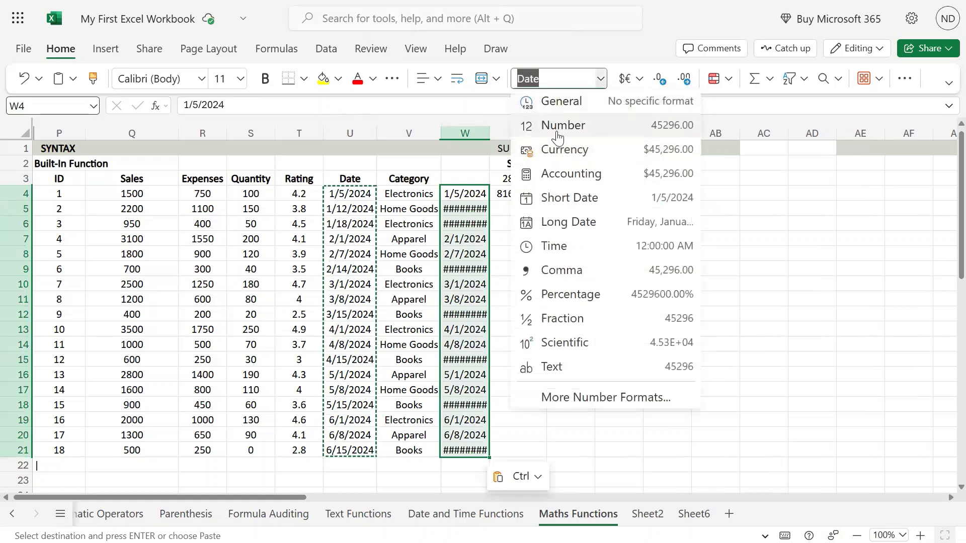
click(557, 128)
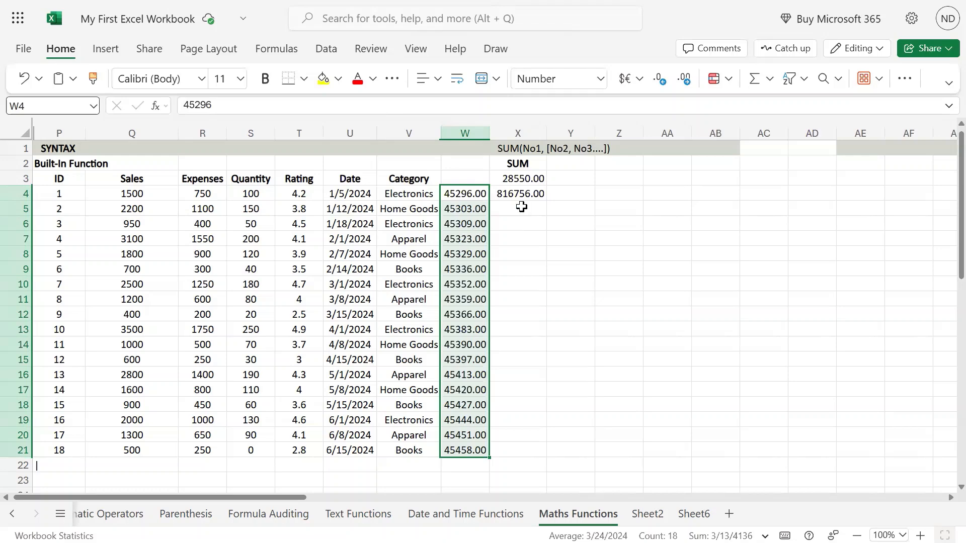
Step: Enter =SUM(W4:W21) in X5 to total the date serial numbers
click(526, 188)
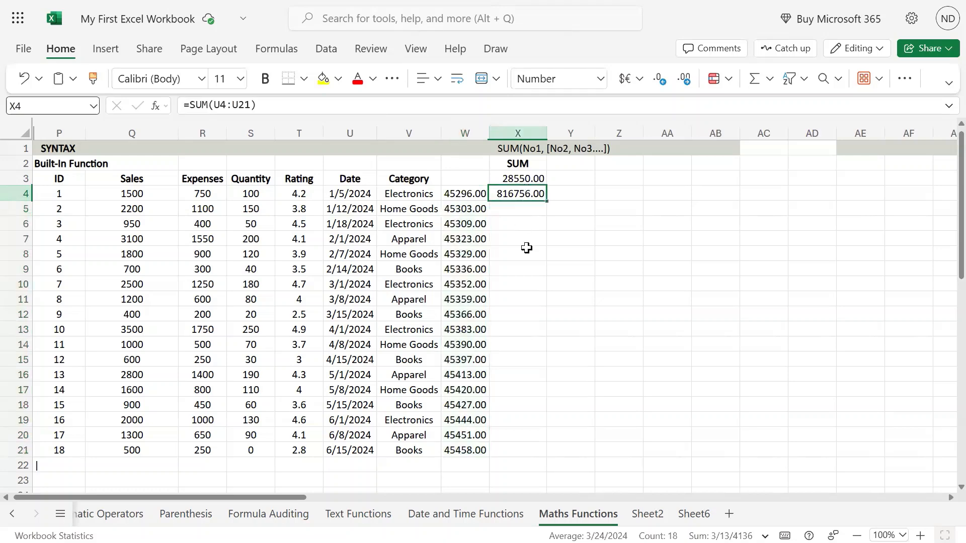
click(480, 182)
click(534, 211)
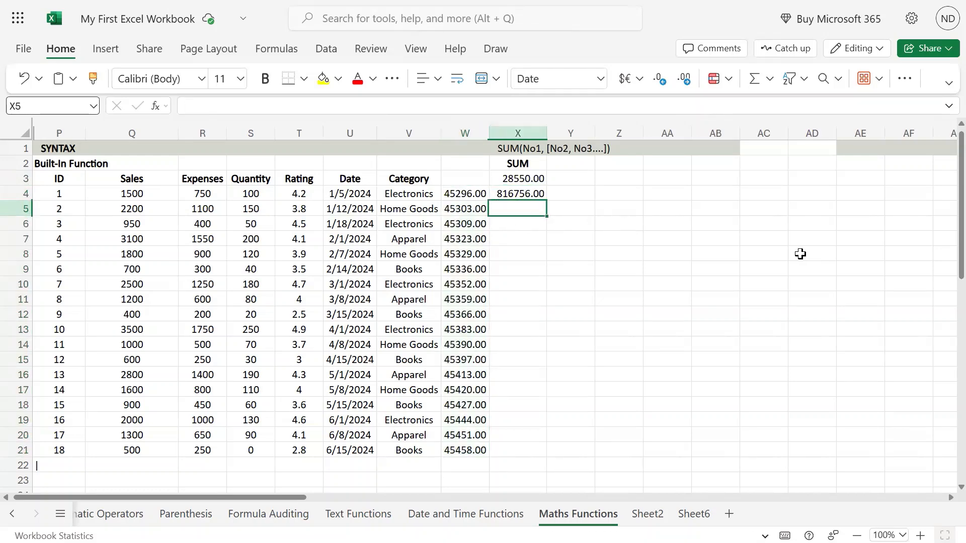
text(=sum()
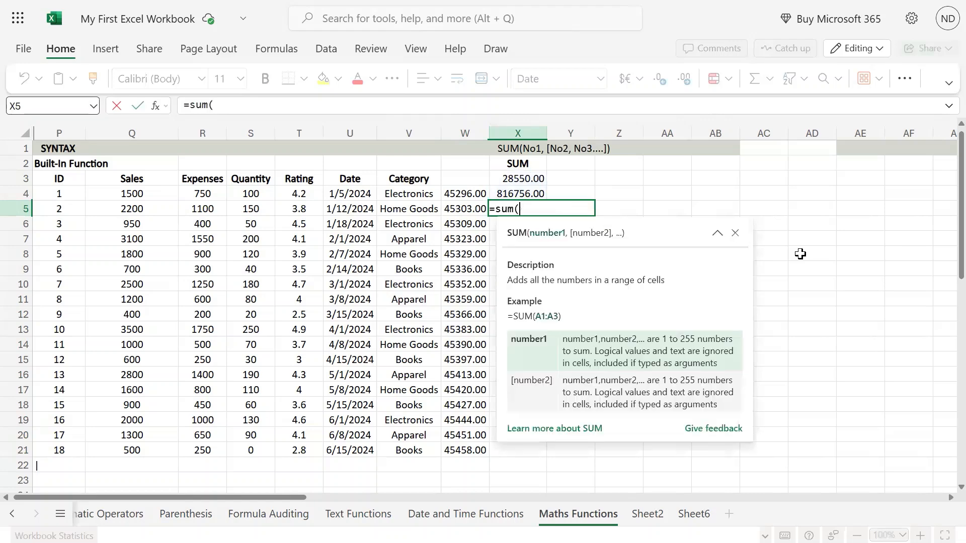
key(Left)
key(Up)
key(ctrl+shift+Down)
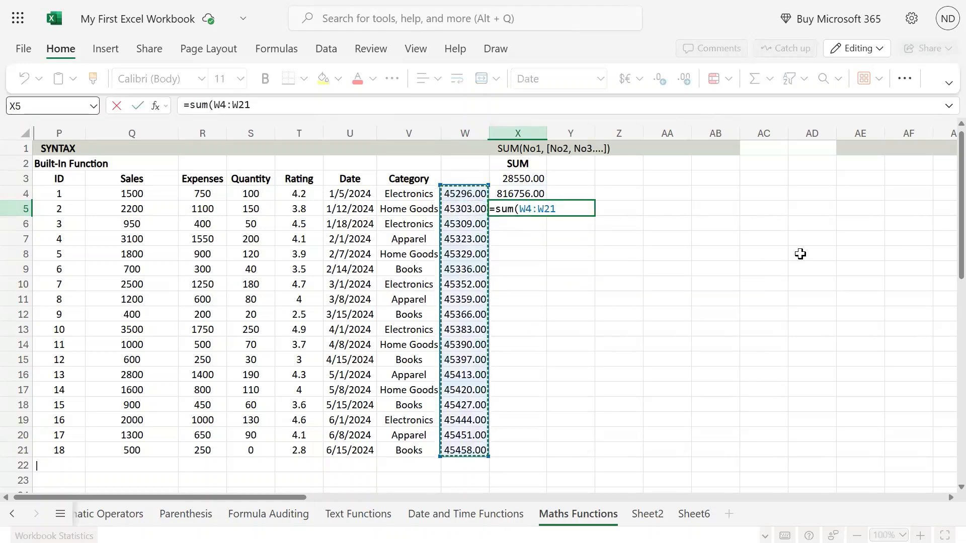
key(Return)
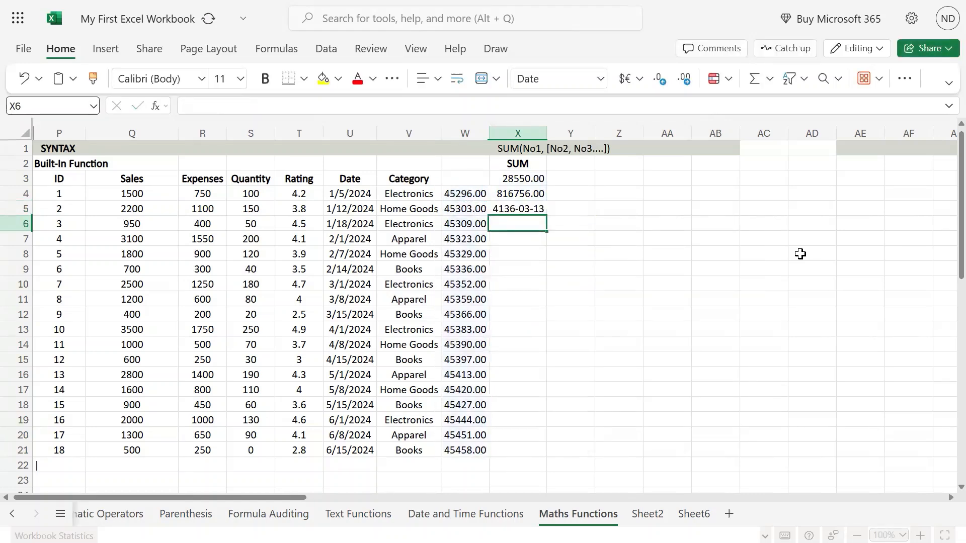
Step: Set cell X5's number format to Number
key(Up)
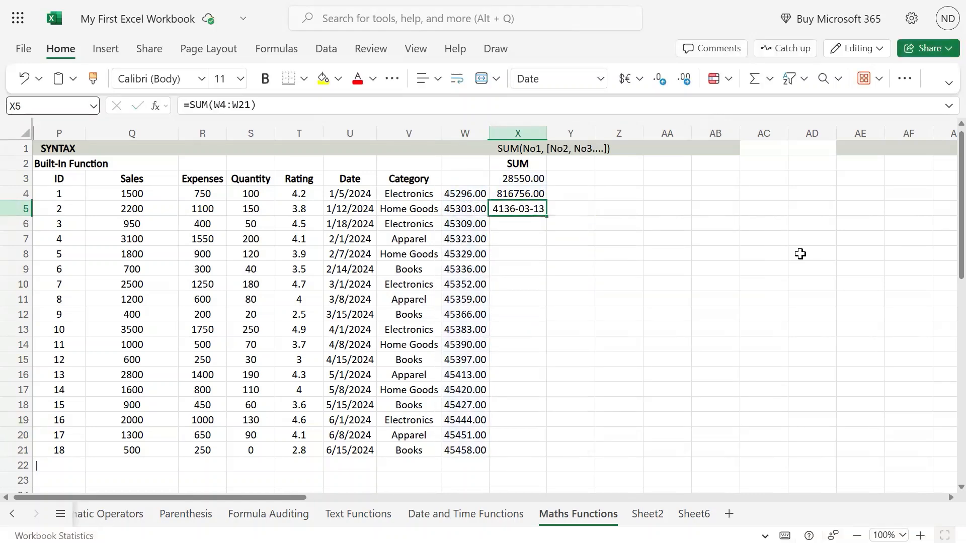
click(602, 80)
click(562, 126)
Step: Clear the pasted values from W4:W21
click(471, 191)
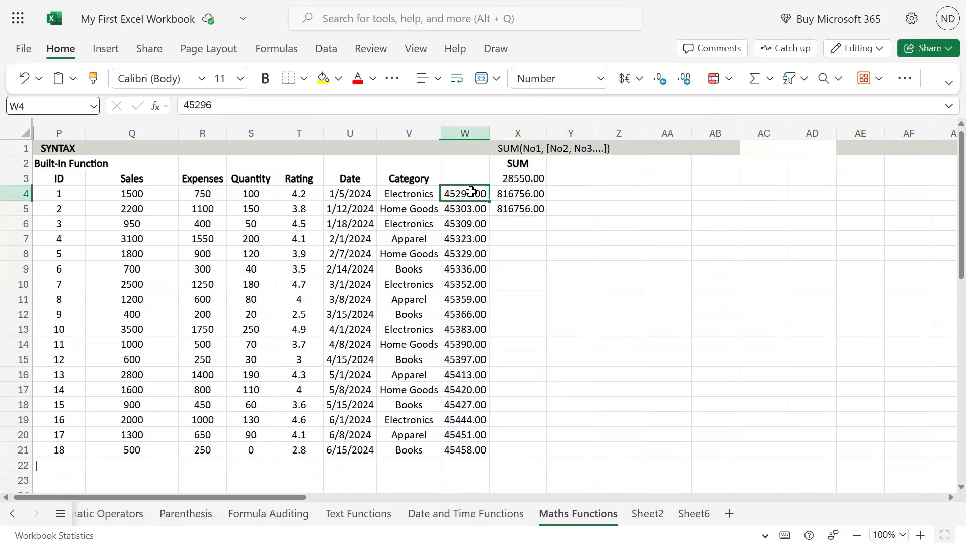
key(ctrl+shift+Down)
key(Delete)
key(Right)
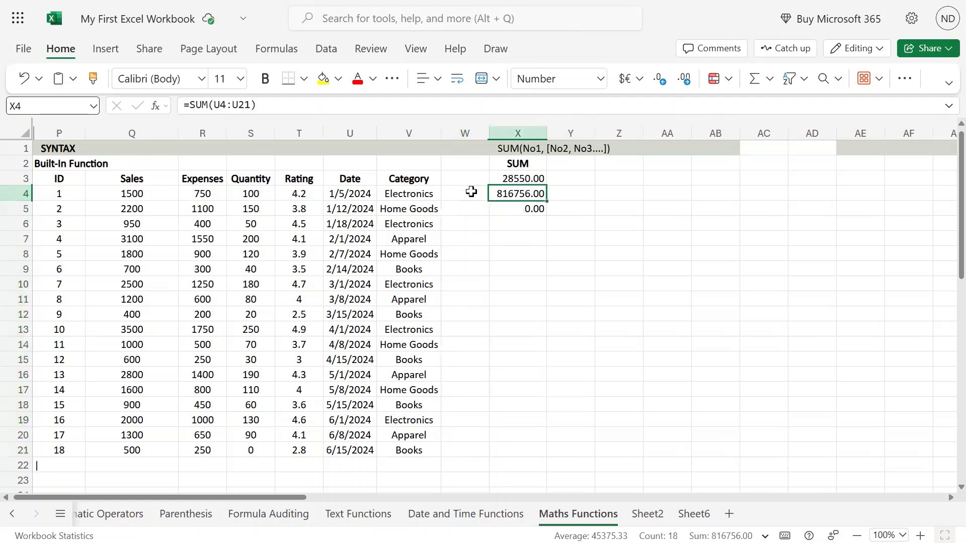
Step: Clear the two SUM results in X4:X5
key(Down)
key(Up)
key(shift+Down)
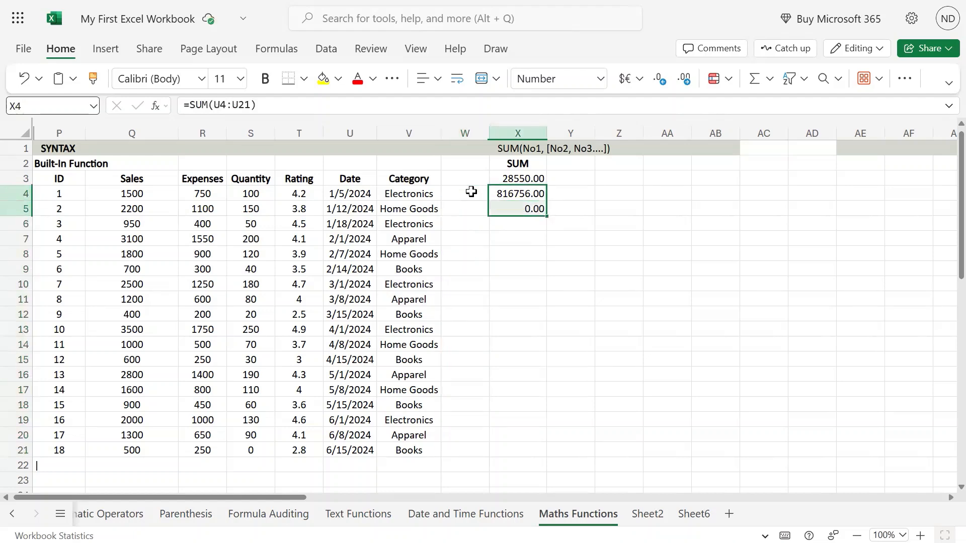
key(Delete)
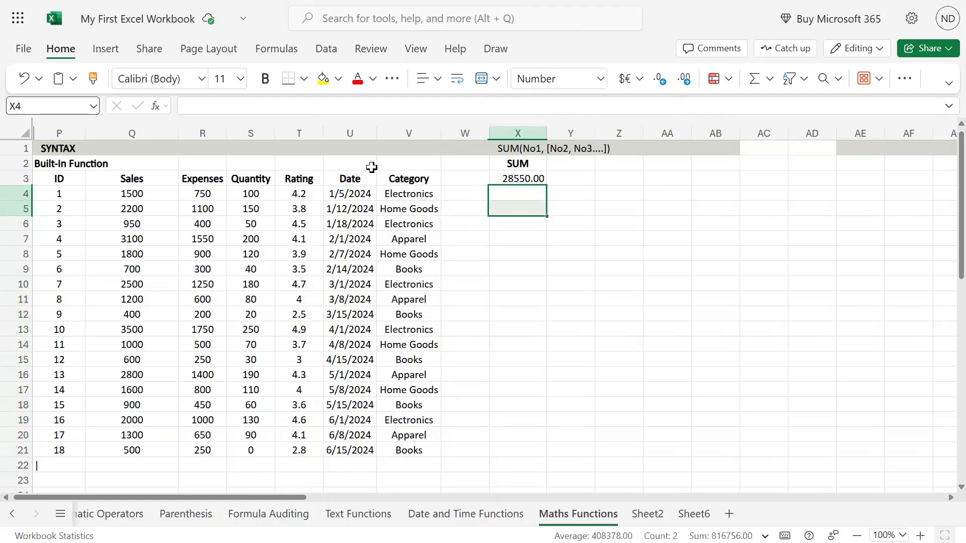
Step: Review X3's formula and select part of the Sales column to compare its total
click(532, 180)
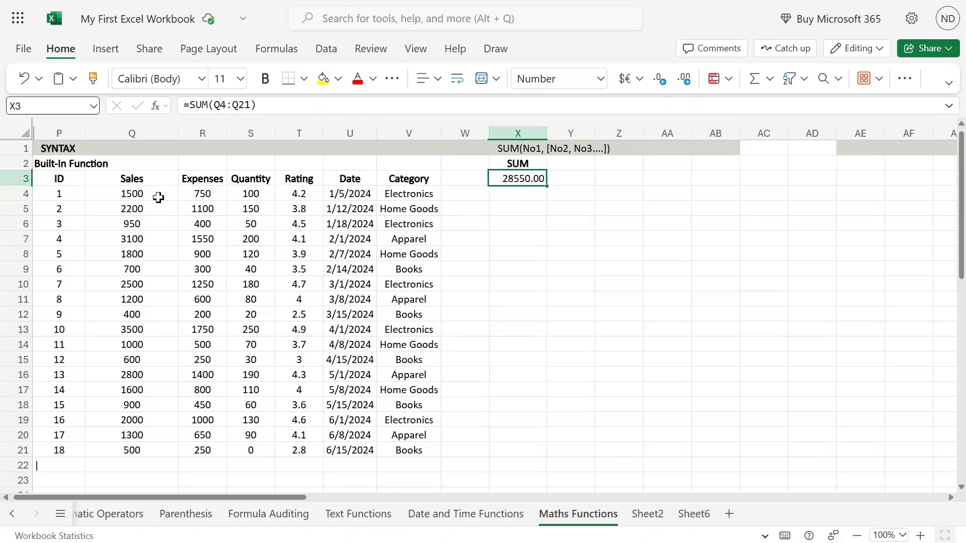
drag(159, 196, 143, 420)
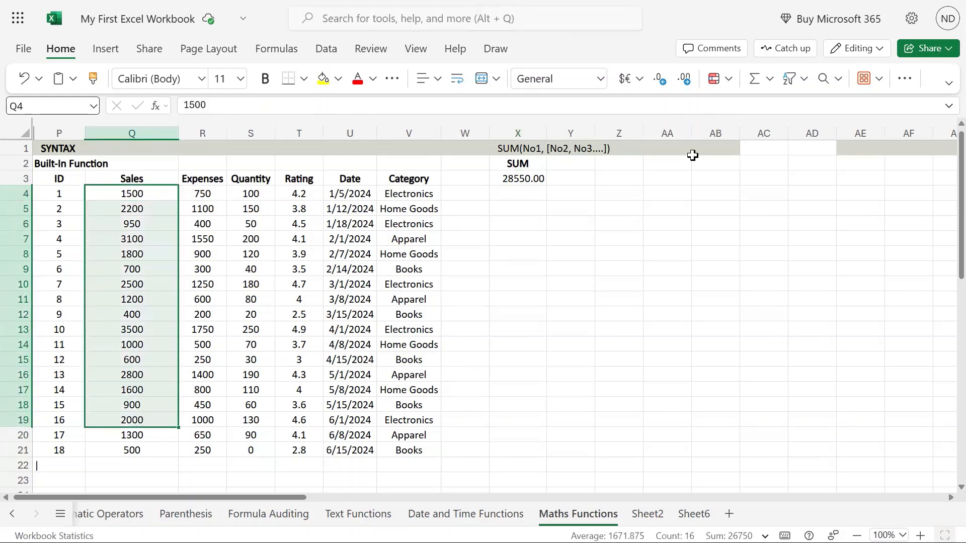
click(527, 192)
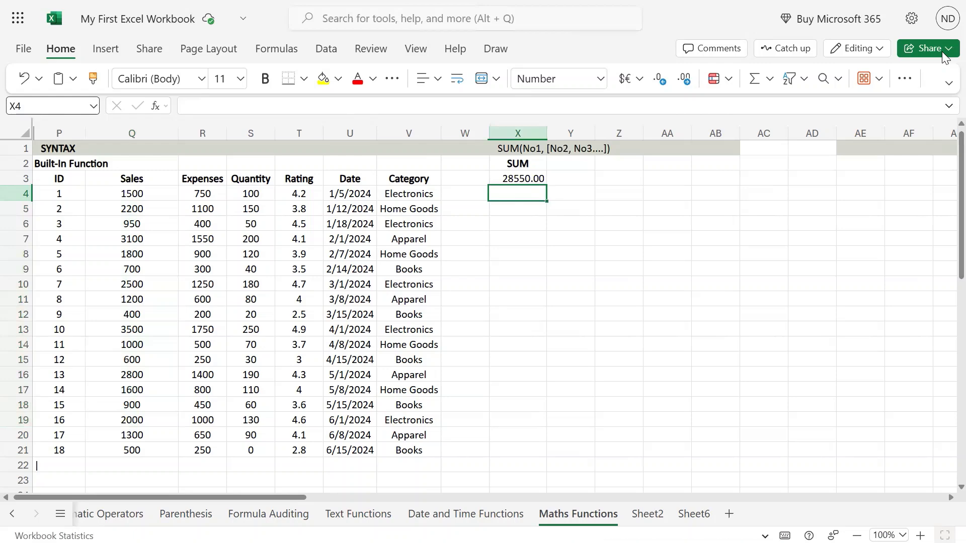
Step: Enter =SUM(R4,R6) in X4 to add two individual Expenses cells as separate arguments
text(=sum()
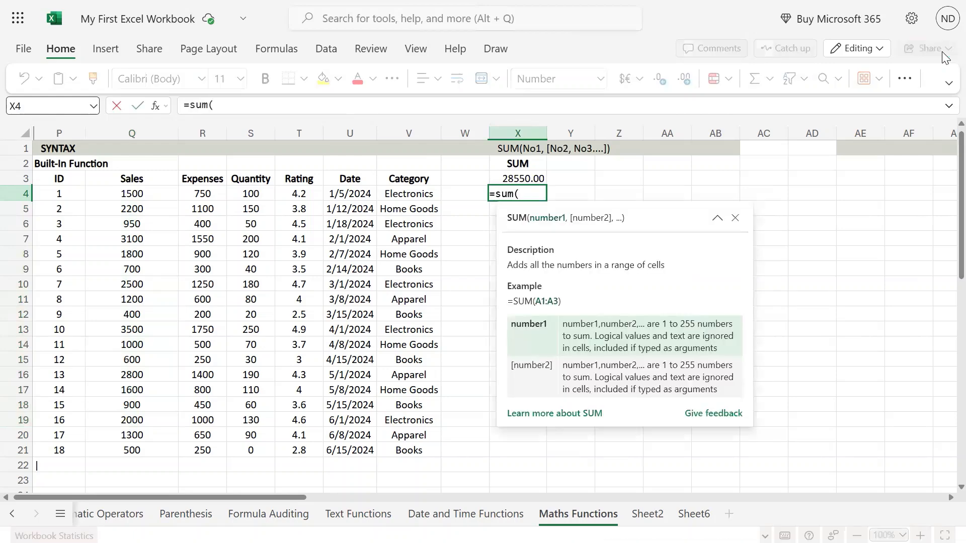
key(Left)
key(Left)
key(Left)
key(Left)
key(Left)
key(Left)
key(Left)
key(Right)
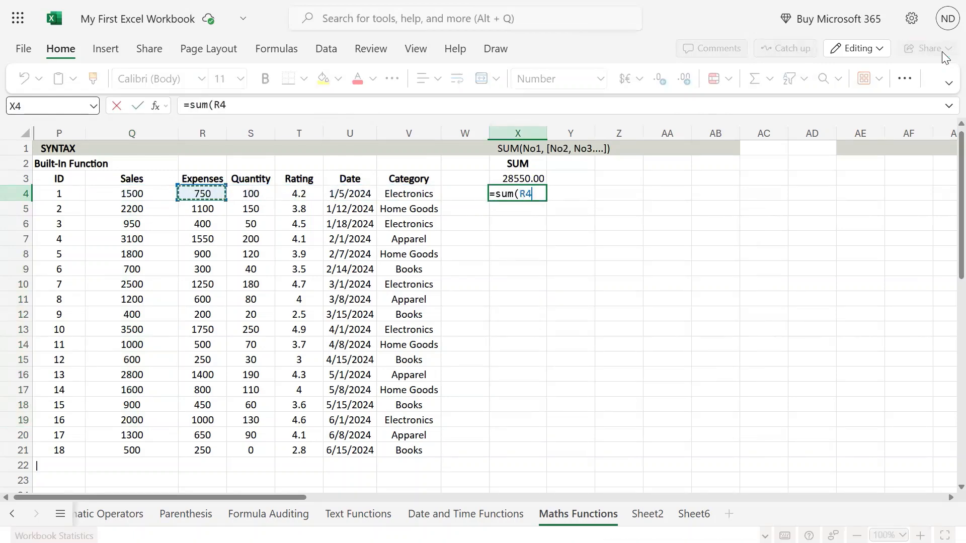
key(Left)
key(Left)
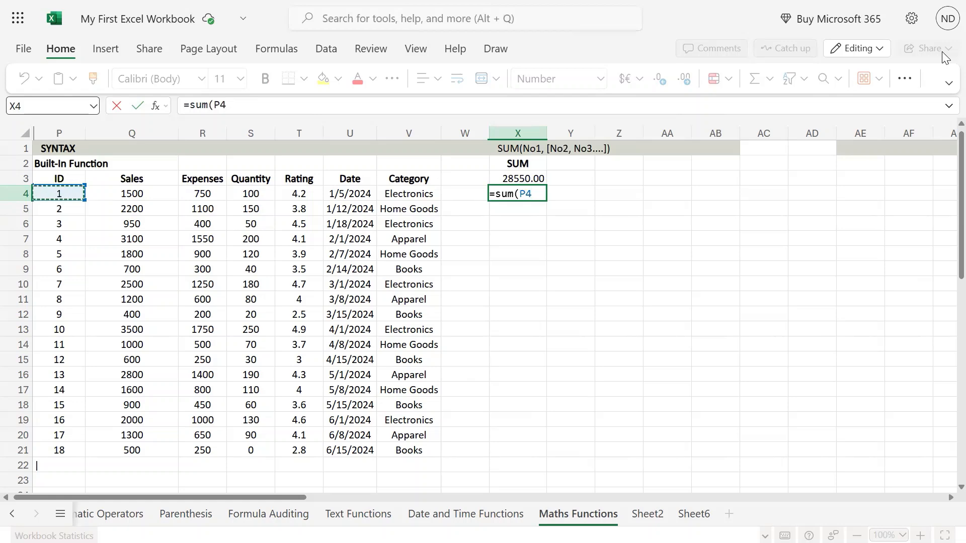
key(Right)
key(Right)
key(Left)
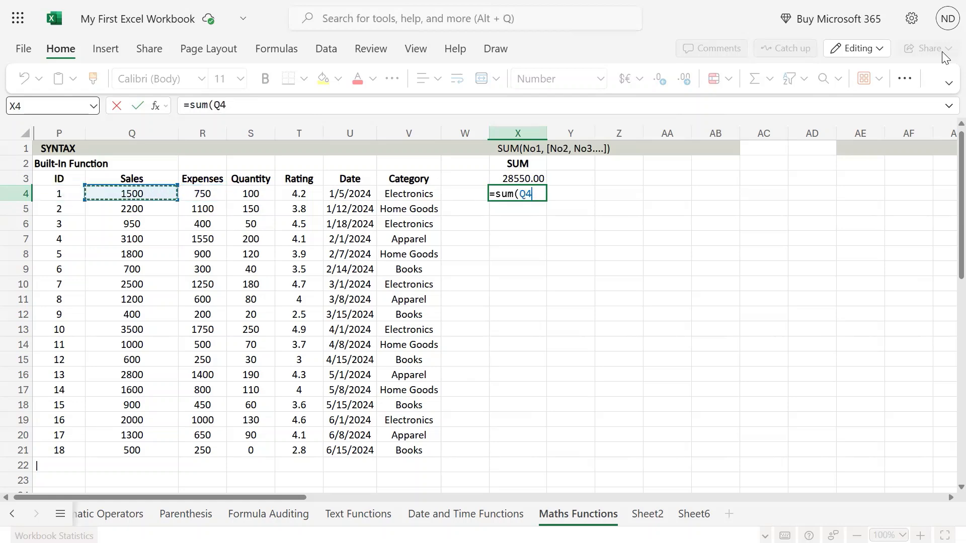
key(Left)
key(Down)
key(Up)
key(Right)
key(Right)
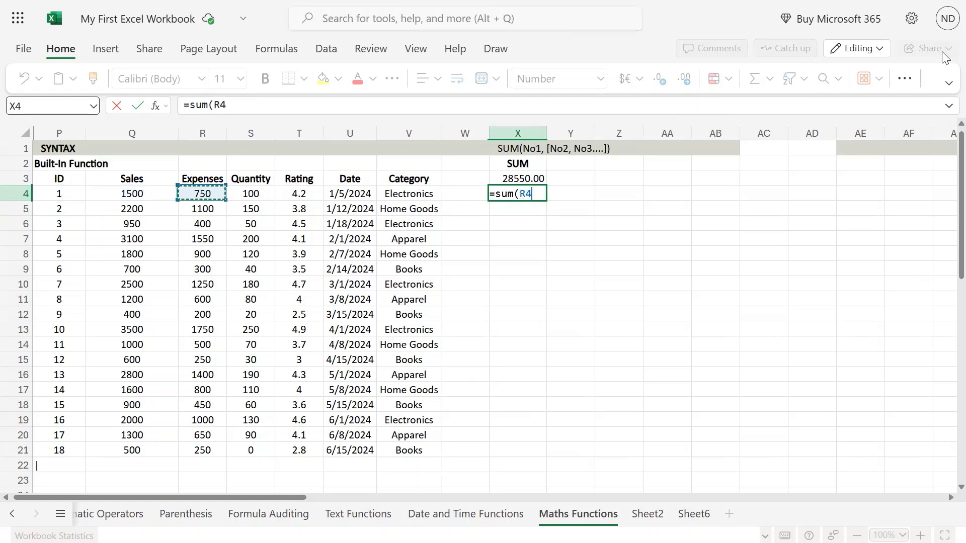
text(,)
key(Left)
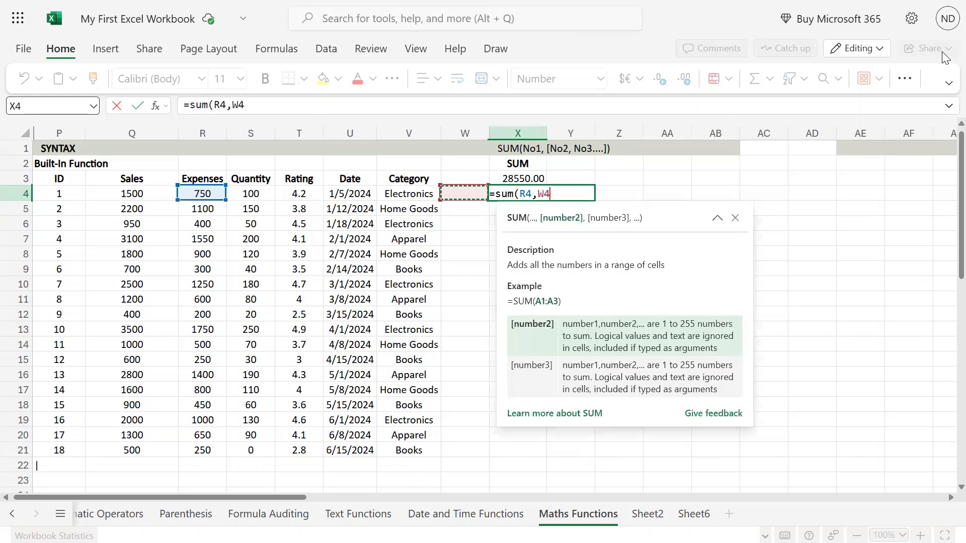
key(Left)
key(Left)
key(Left)
key(Left)
key(Left)
key(Down)
key(Down)
key(Return)
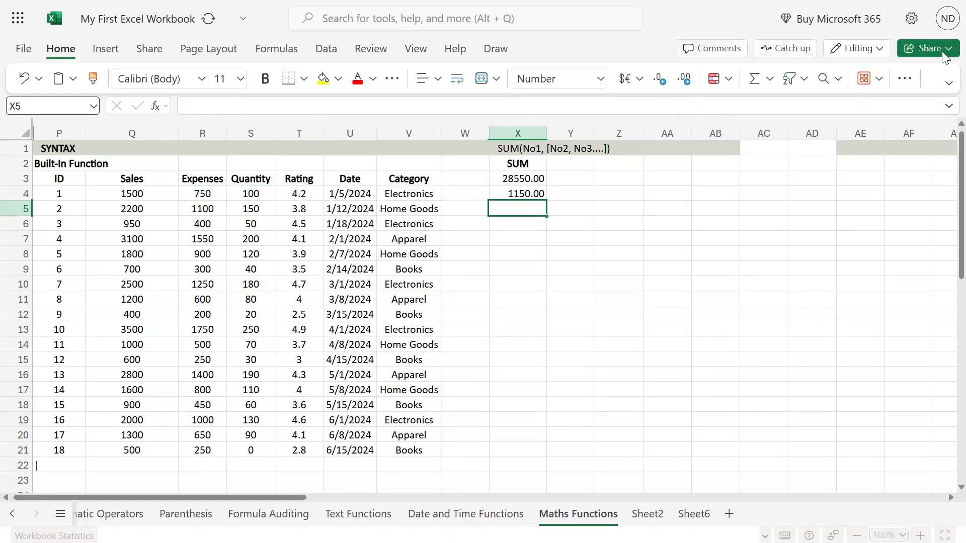
Step: Change X4's formula to =SUM(R4,R5)
key(Up)
key(F2)
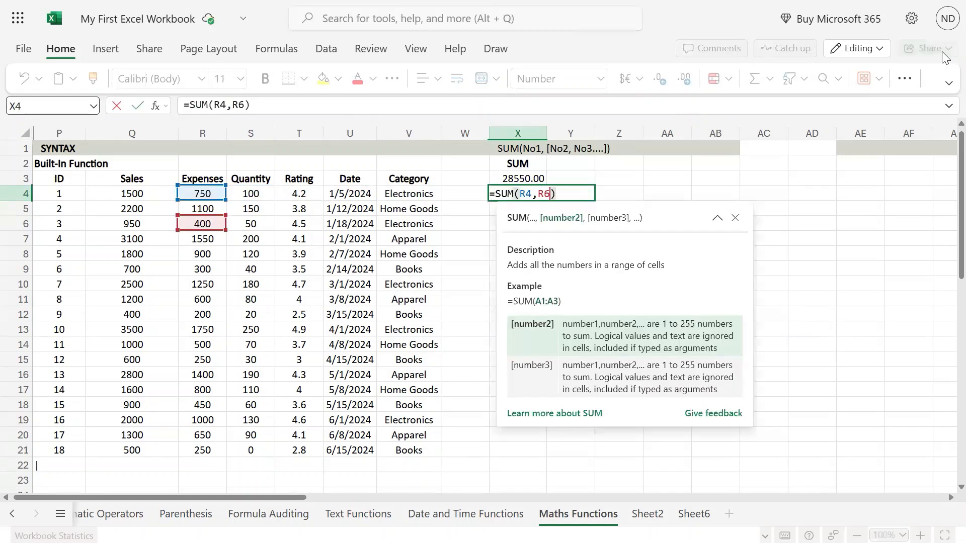
key(BackSpace)
text(5)
key(Return)
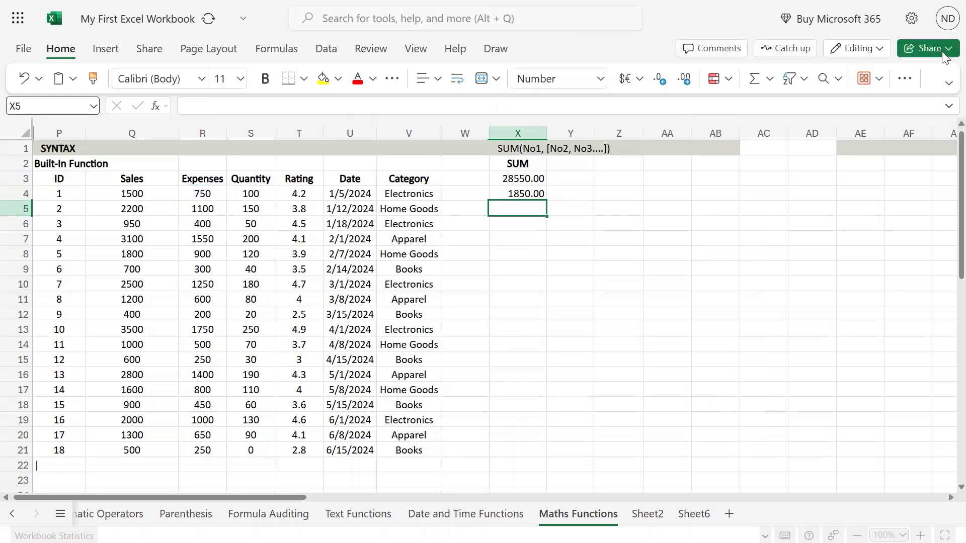
Step: Review the SUM formulas in X3 and X4 and select parts of the Sales column to compare totals
key(Up)
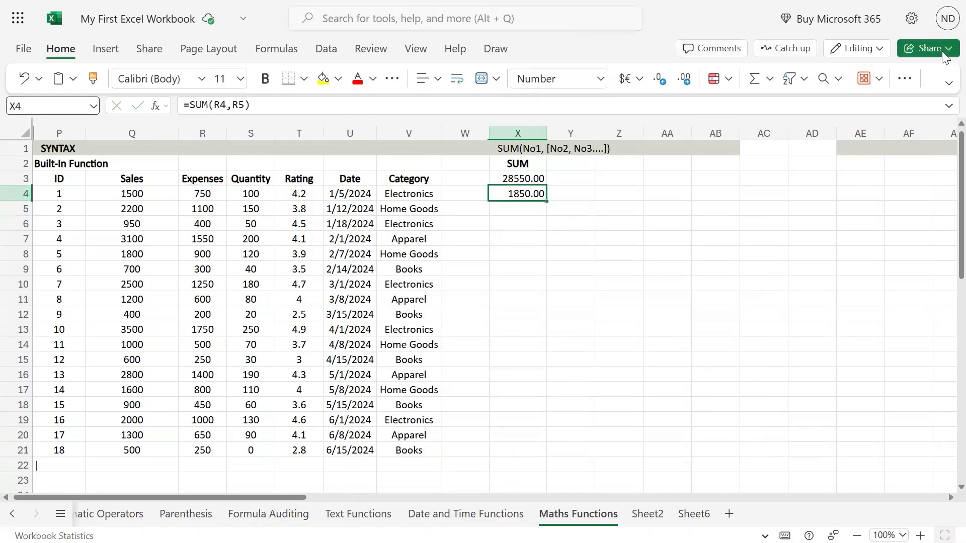
key(Up)
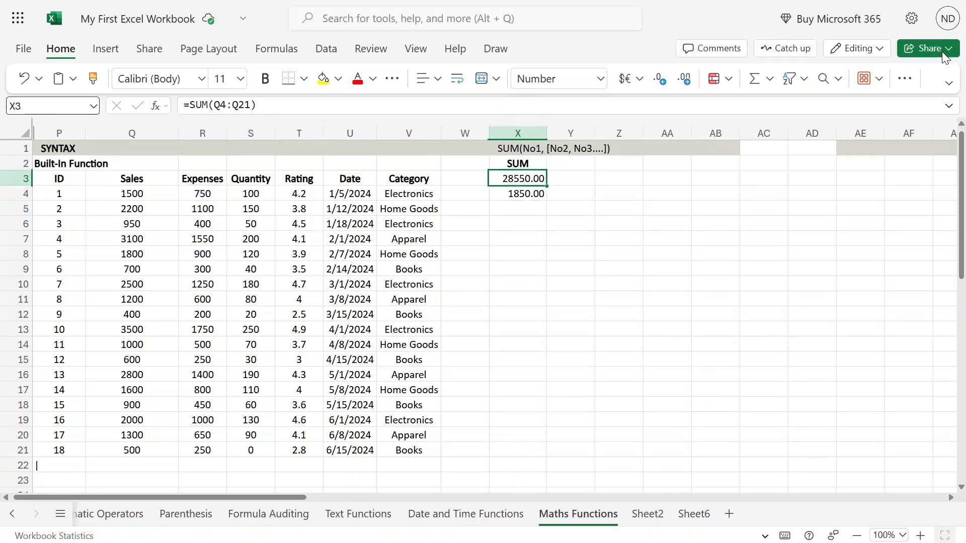
key(Down)
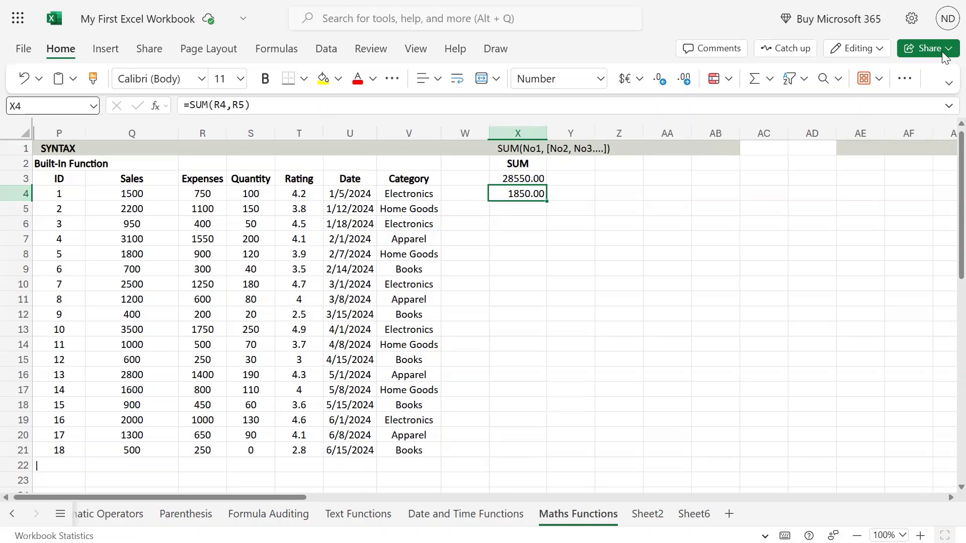
click(518, 209)
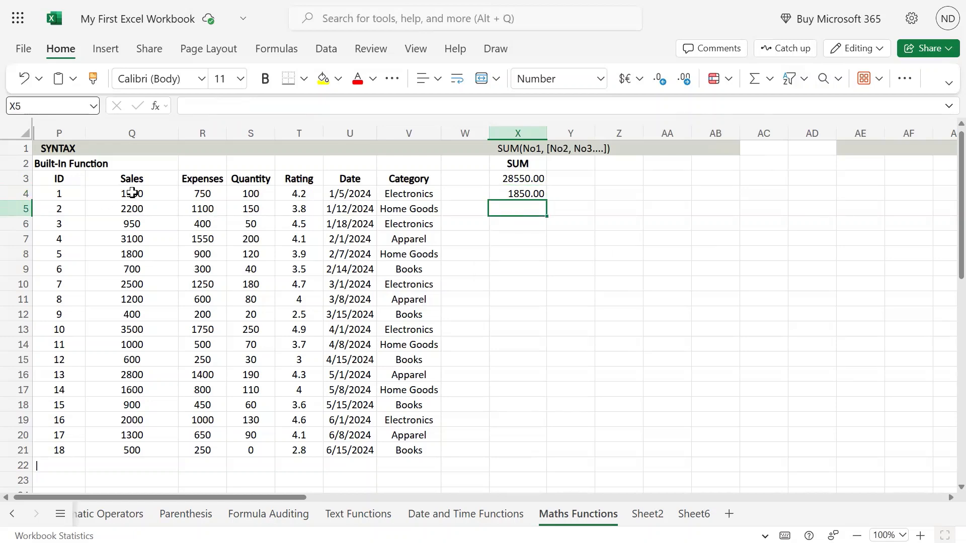
drag(130, 193, 133, 237)
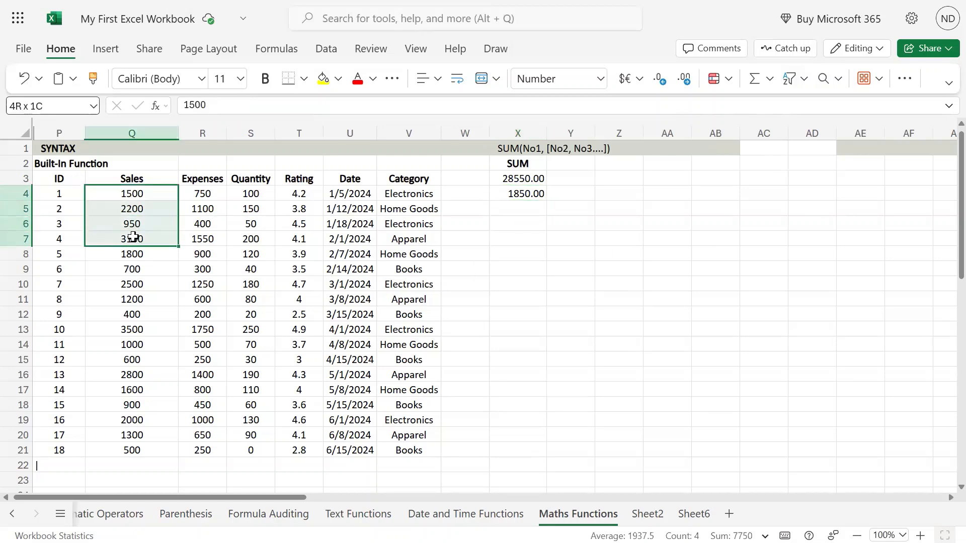
drag(133, 334, 124, 445)
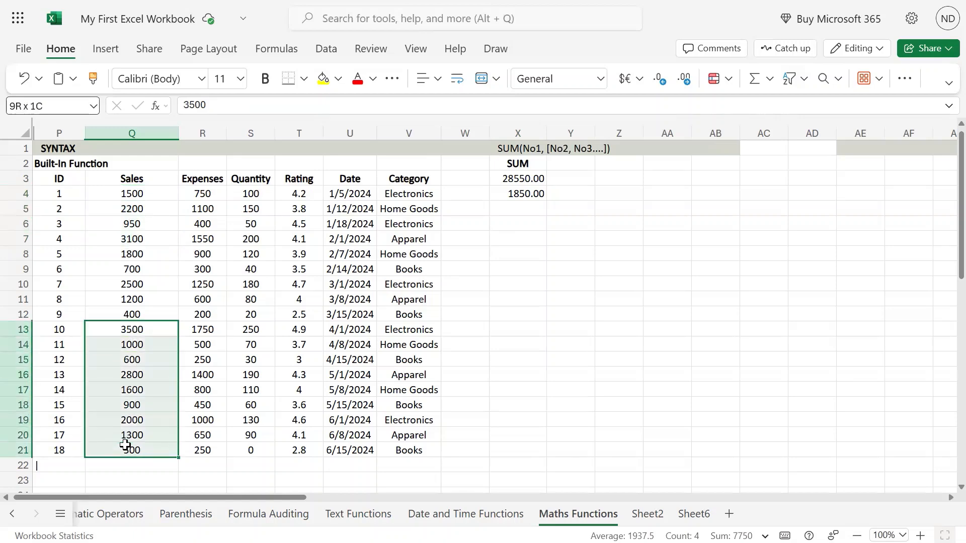
click(516, 209)
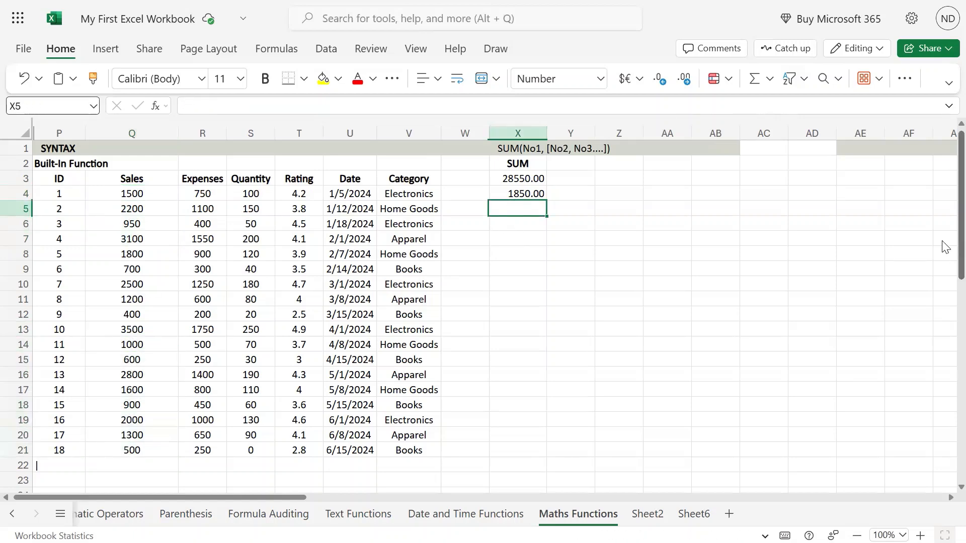
Step: Enter =SUM(Q4:Q7,Q13:Q16) in X5 to add two separate Sales ranges
text(=sum()
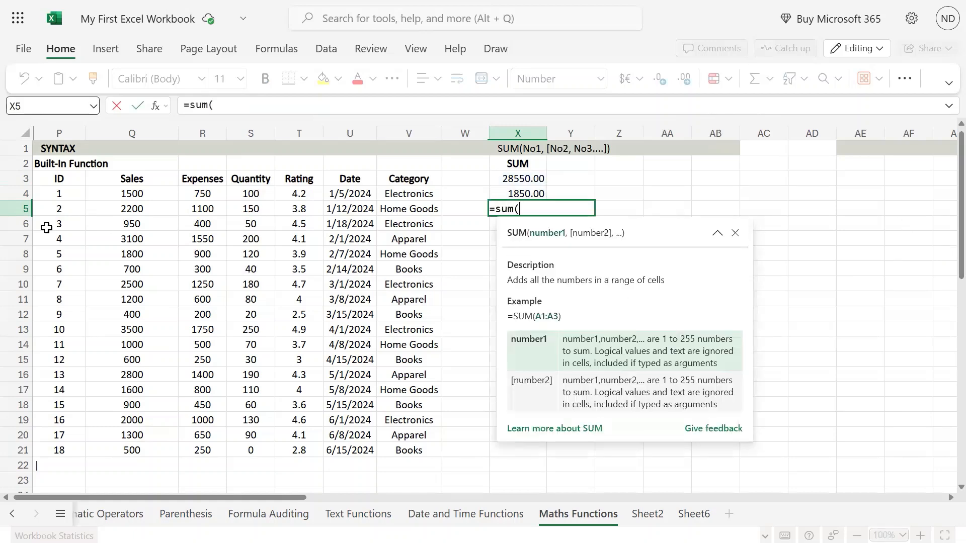
drag(151, 193, 151, 239)
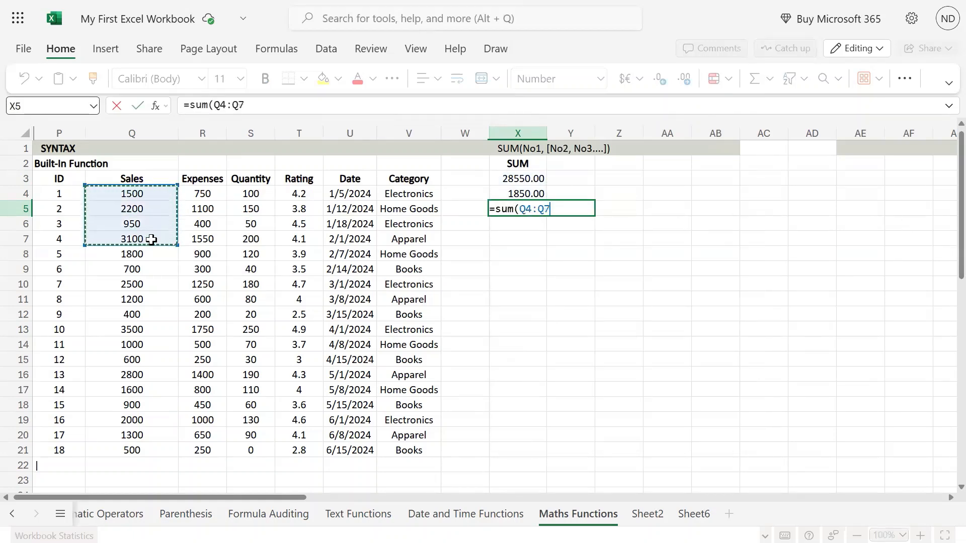
text(,)
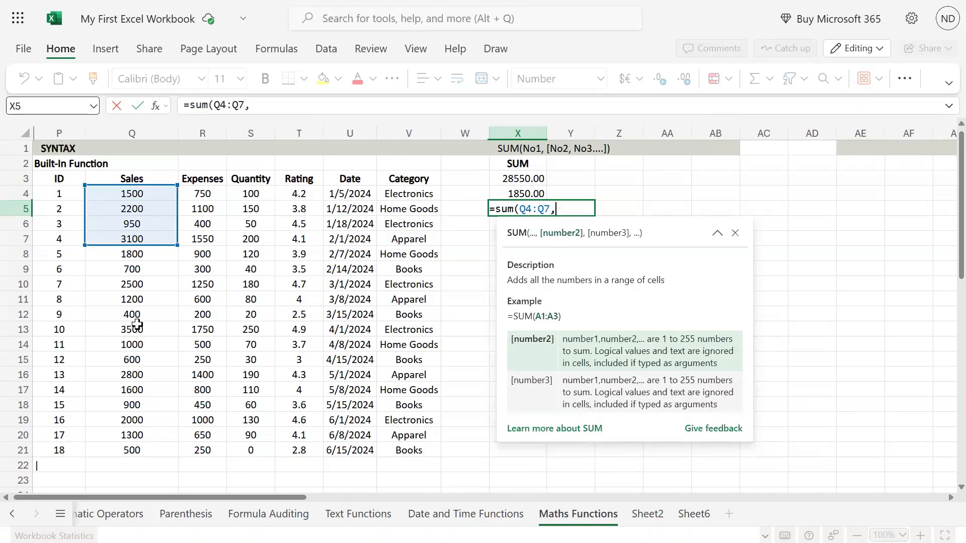
drag(137, 325, 132, 366)
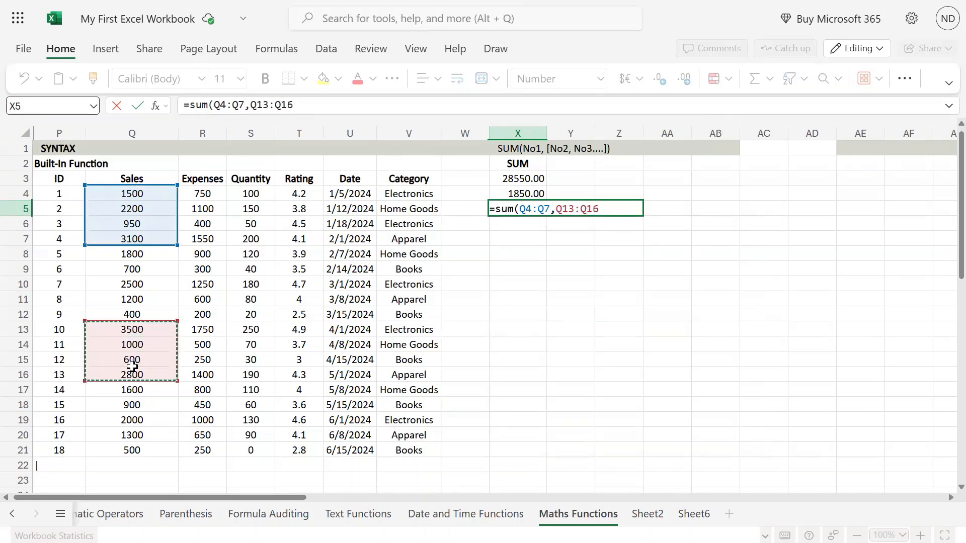
text())
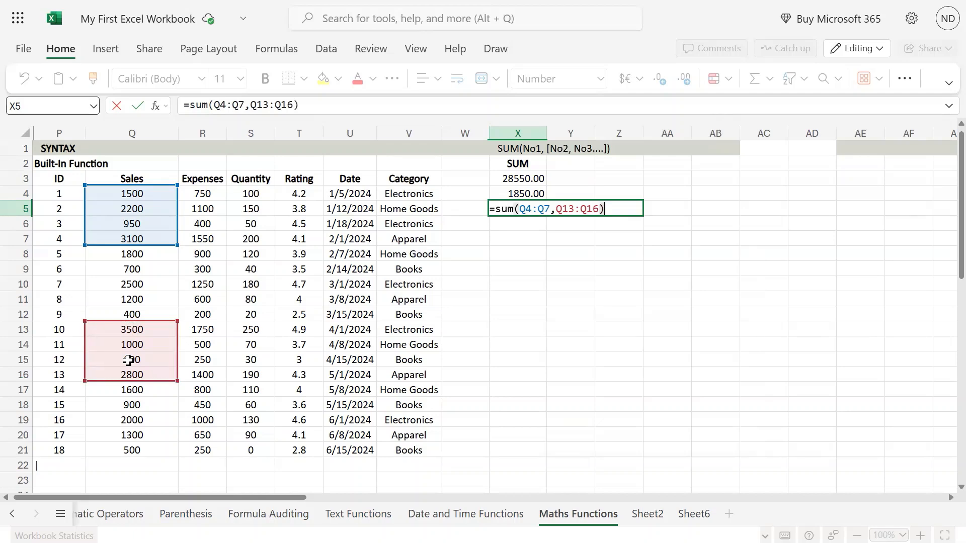
key(ctrl+Return)
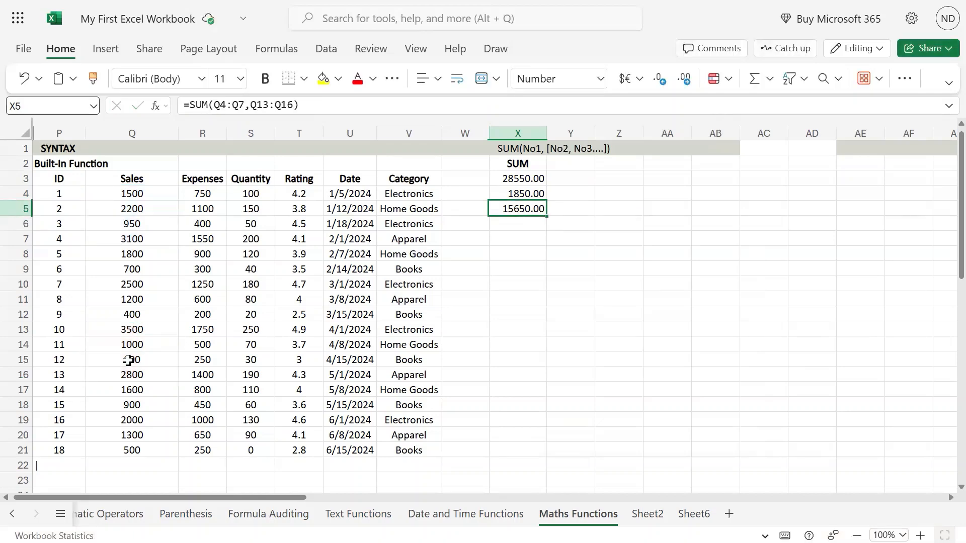
Step: Add the range Q19:Q21 as a third argument to X5's SUM formula
drag(140, 191, 114, 237)
drag(141, 317, 151, 375)
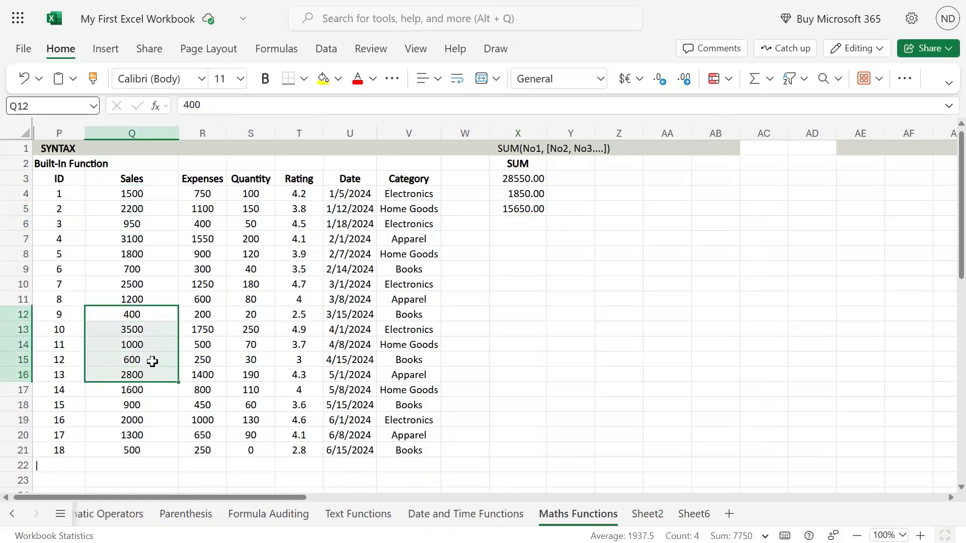
click(522, 210)
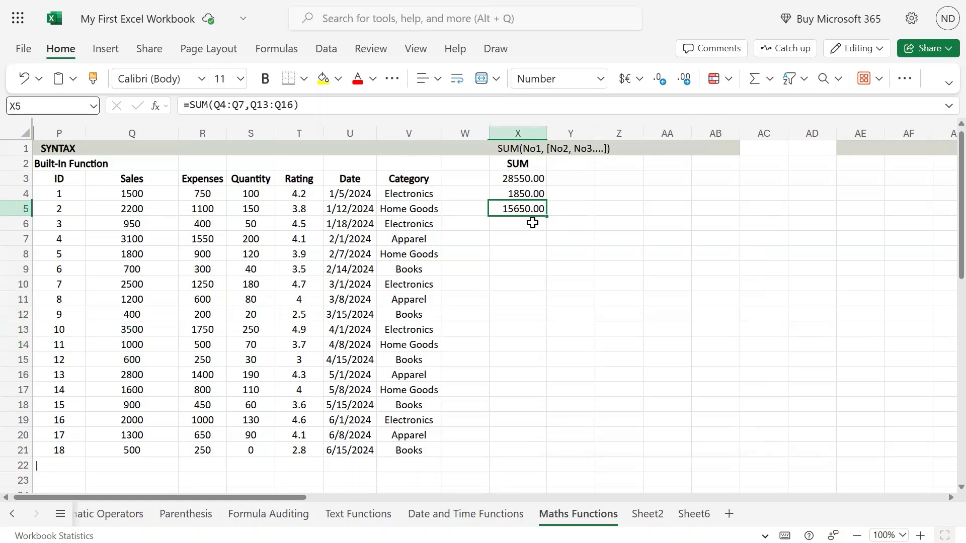
double_click(535, 210)
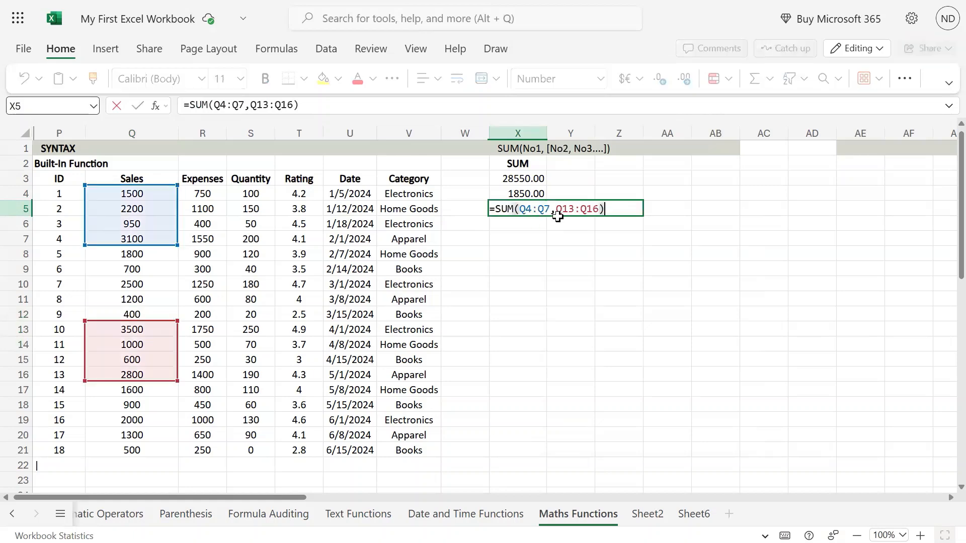
click(600, 211)
text(,)
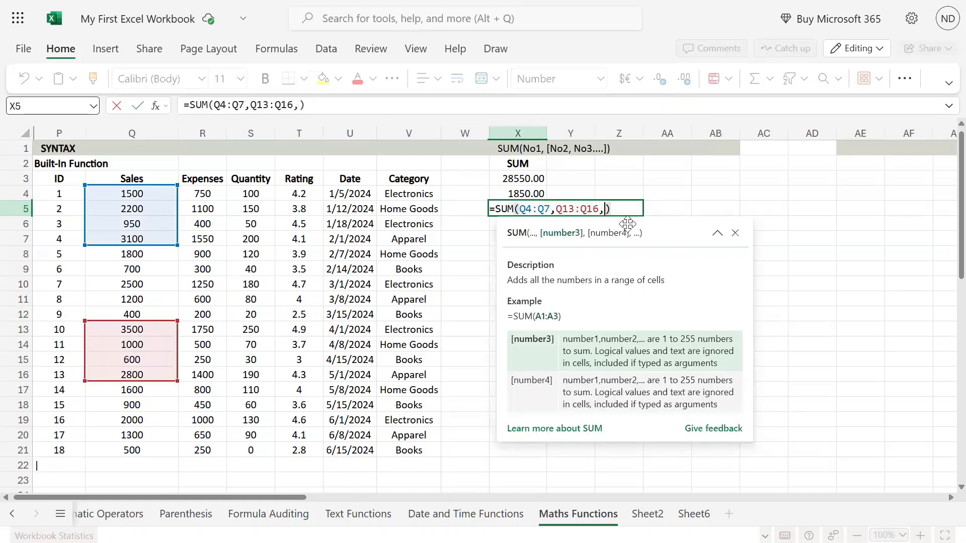
drag(132, 423, 138, 450)
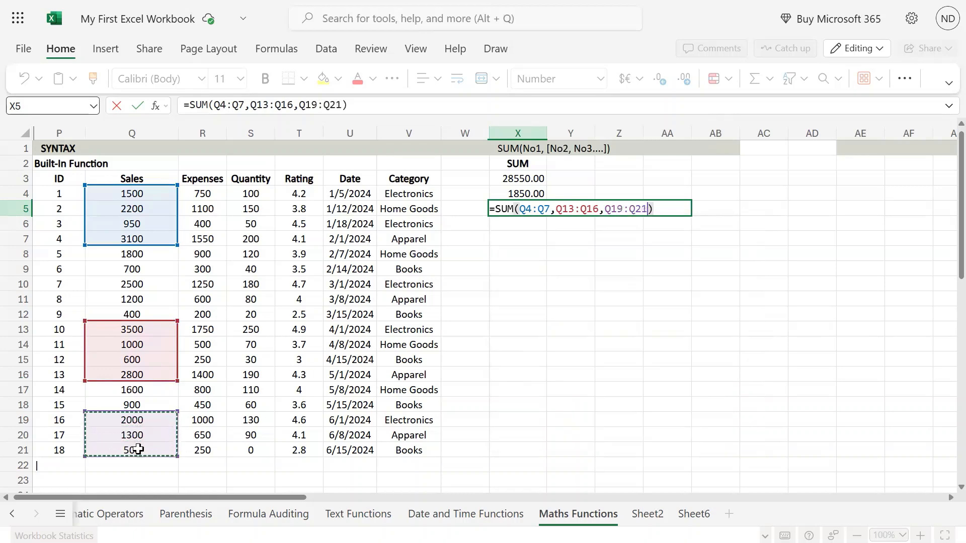
key(Return)
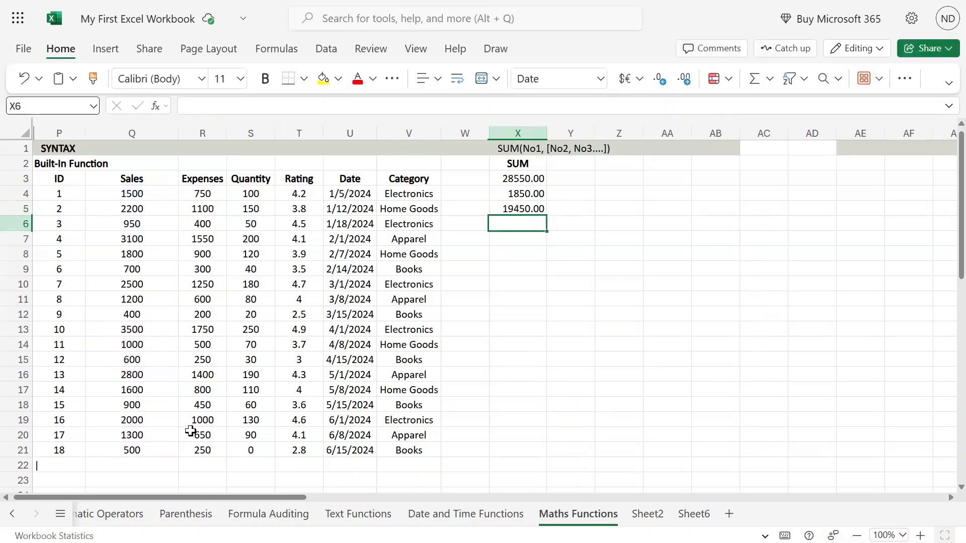
Step: Review the SUM formulas in X3 through X5
click(513, 208)
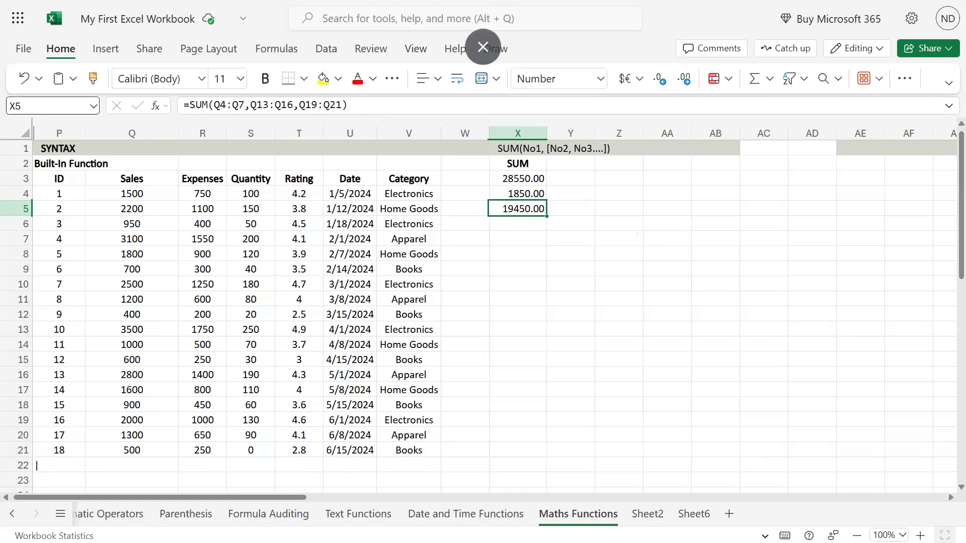
click(519, 178)
click(519, 196)
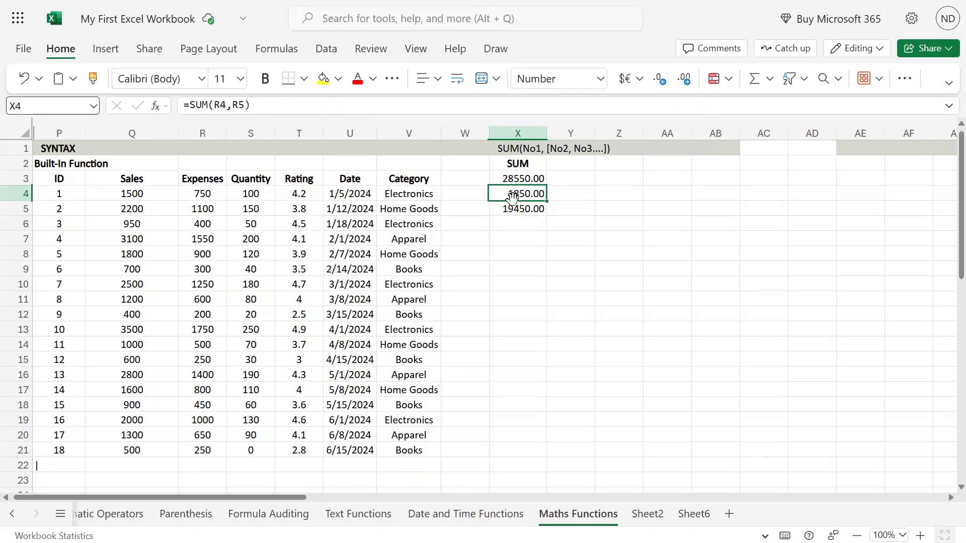
click(532, 207)
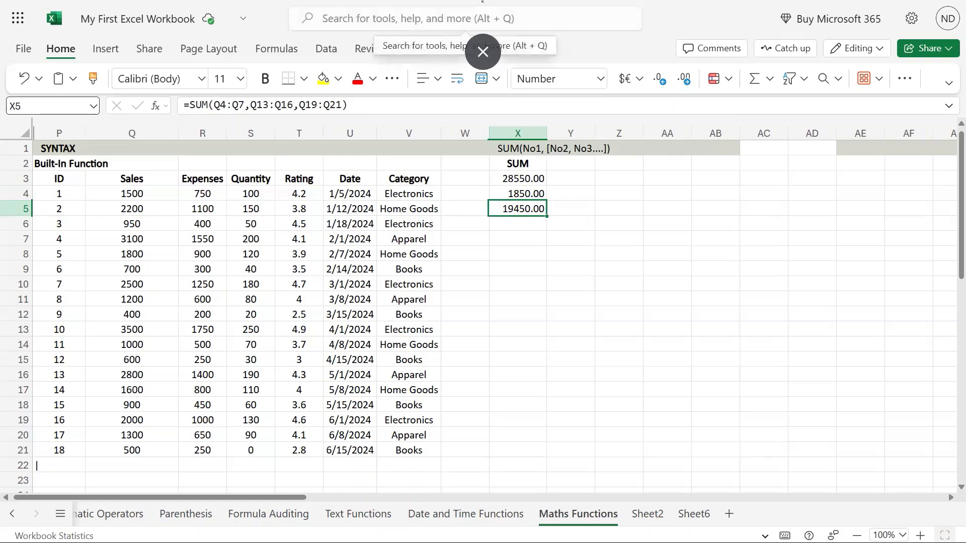
click(526, 228)
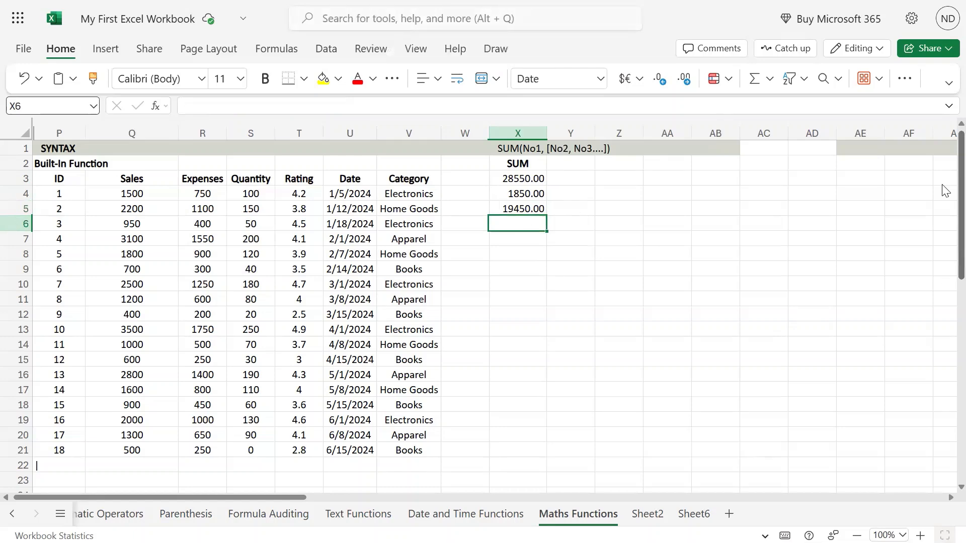
Step: Enter =SUM(Q6,V6) in X6, adding a Sales cell and a text Category cell
text(=)
text(m()
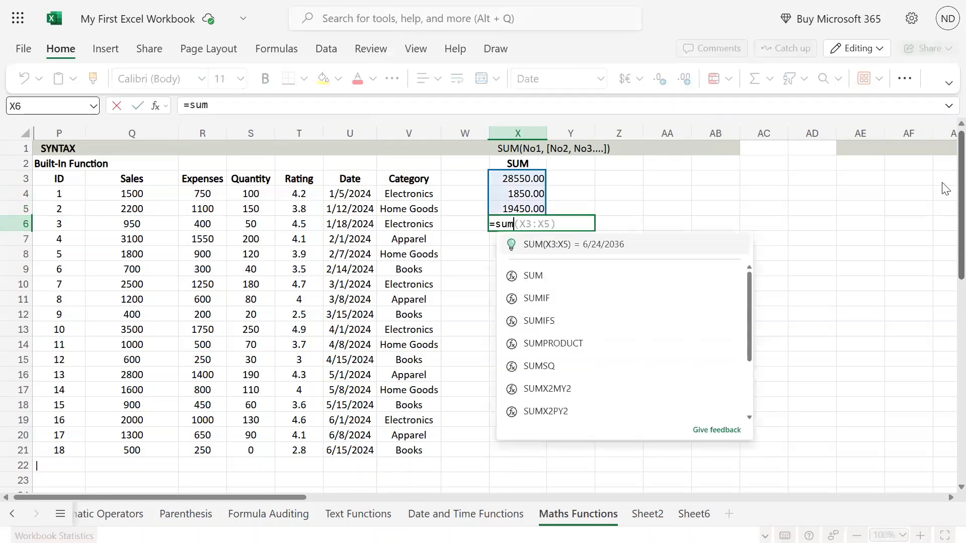
key(Left)
key(Left)
key(Left)
key(Left)
key(Left)
key(Left)
key(Left)
key(Left)
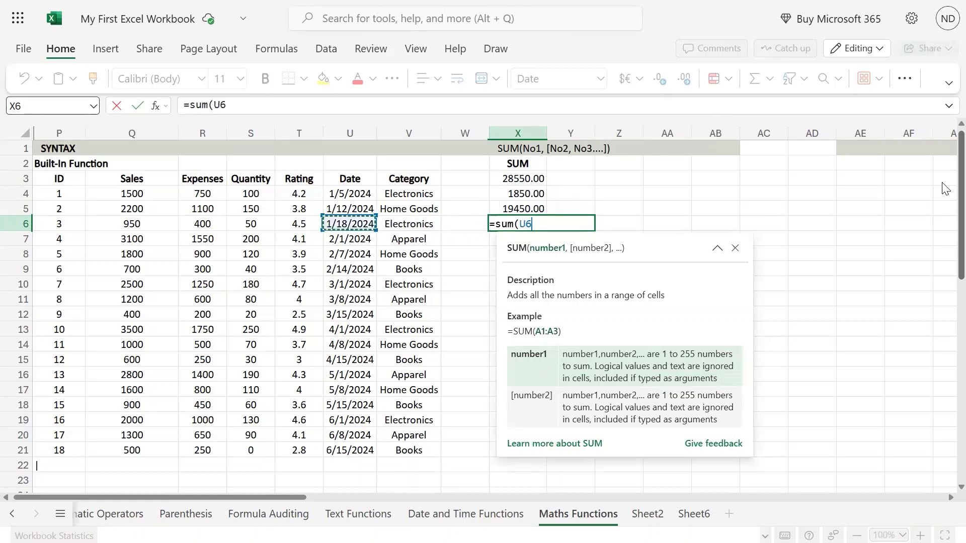
key(Right)
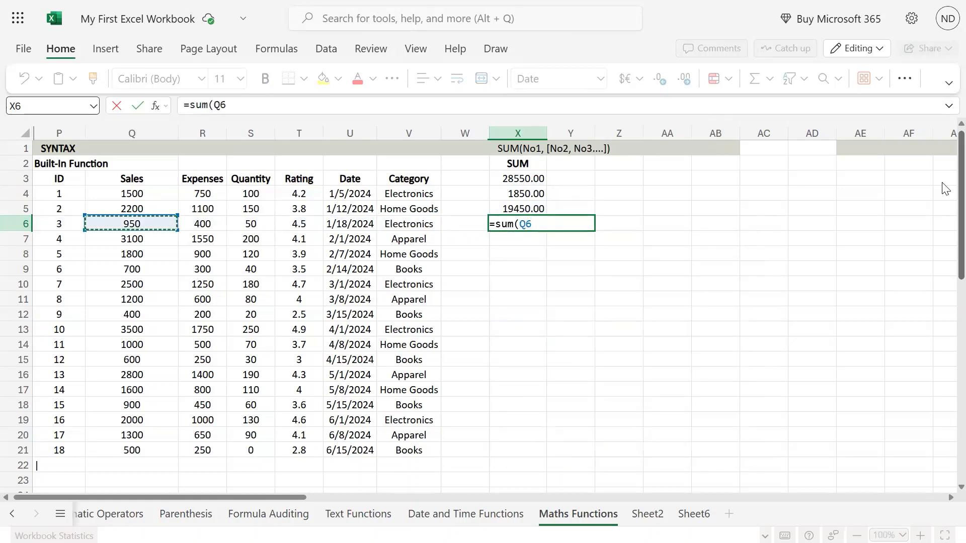
text(+)
key(BackSpace)
text(,)
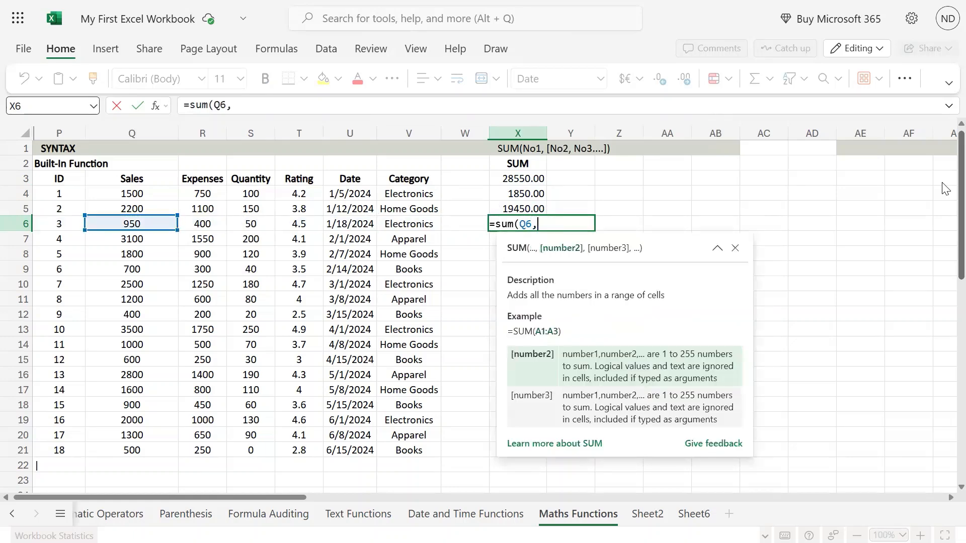
key(Left)
key(Left)
key(Return)
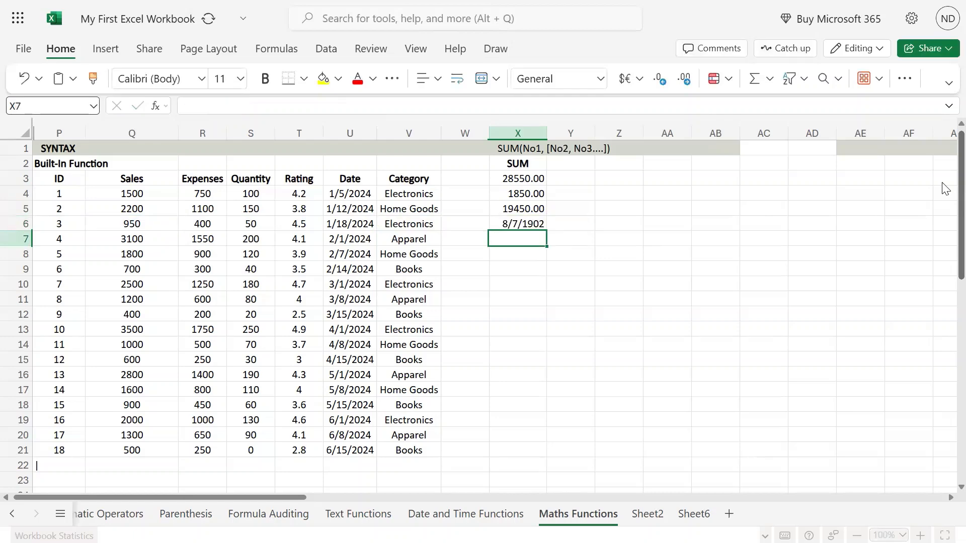
Step: Change X6's number format to Number
key(Up)
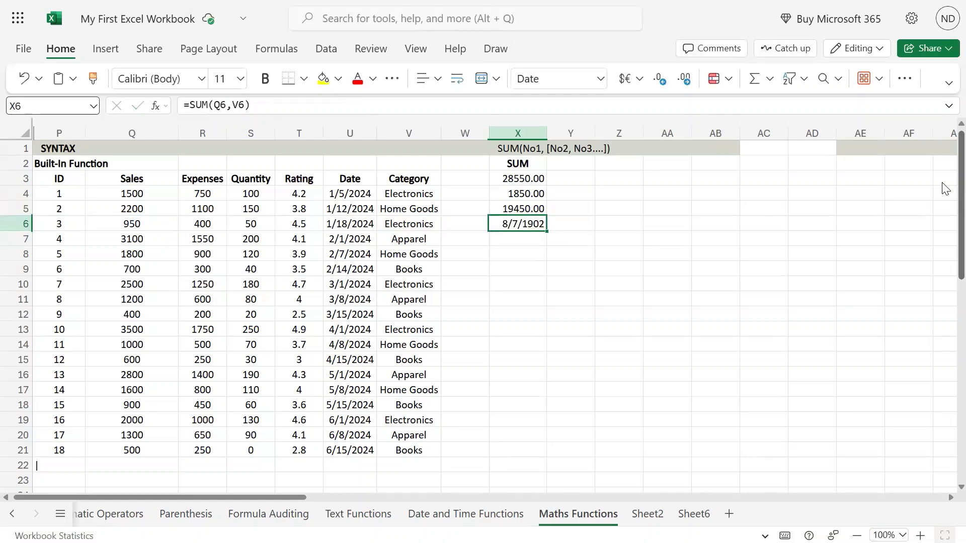
click(601, 79)
click(587, 131)
Step: Review X6's formula and the Category cell V6 it references
key(F2)
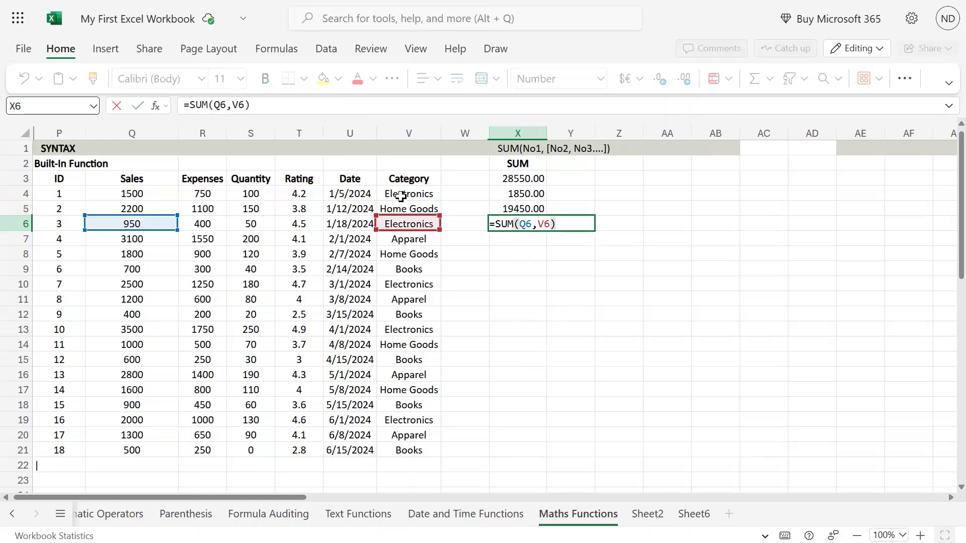
click(445, 252)
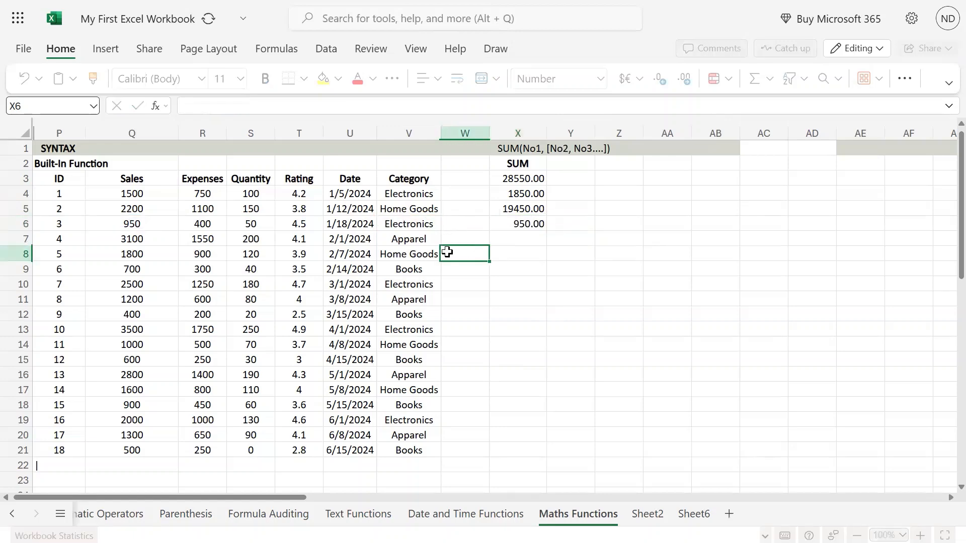
click(423, 223)
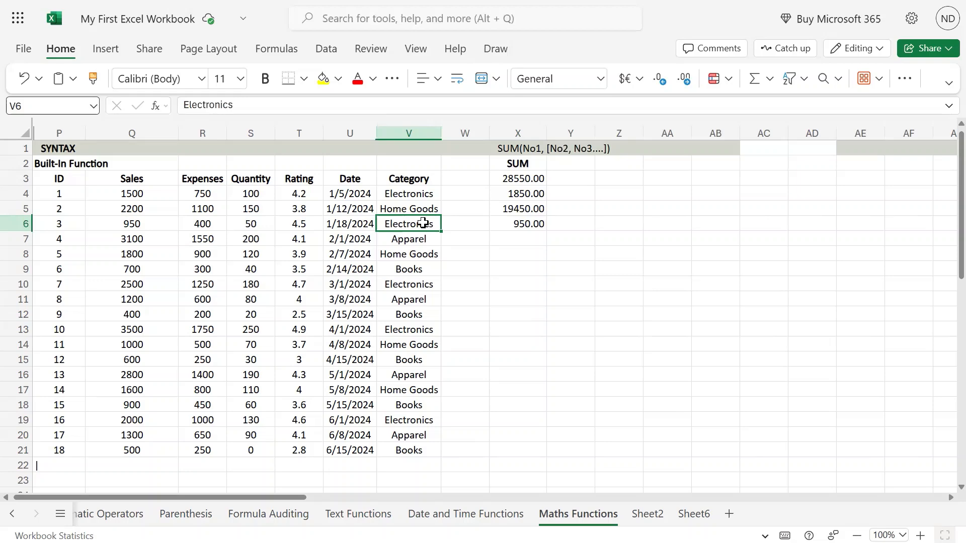
double_click(533, 224)
click(532, 224)
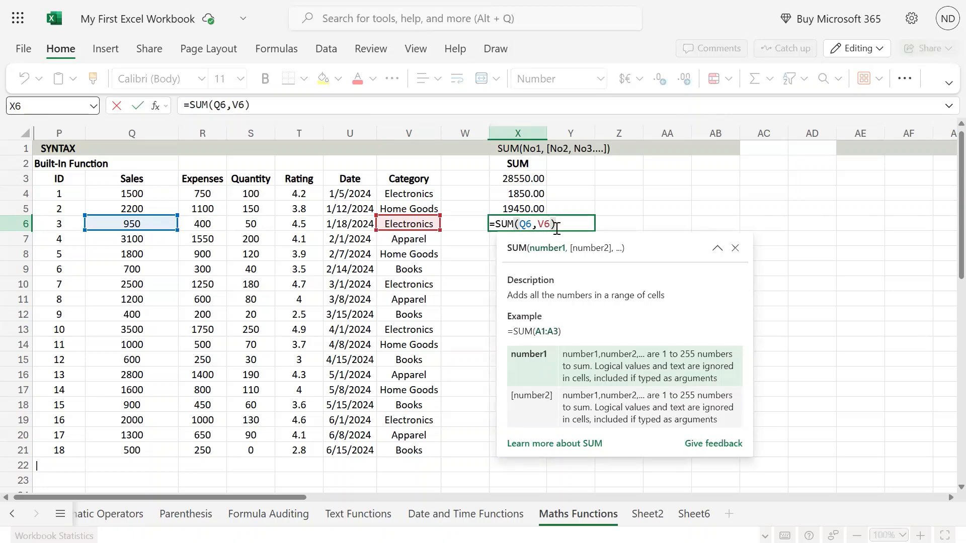
Step: Replace the V6 reference in X6's formula with the text "Three", making it =SUM(Q6,"Three")
key(Right)
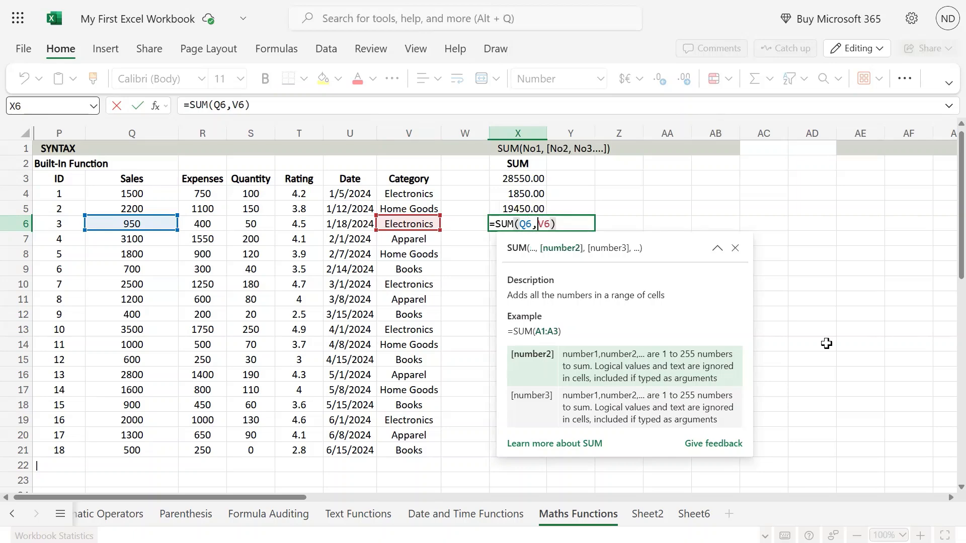
key(shift+Right)
key(shift+Right)
text(")
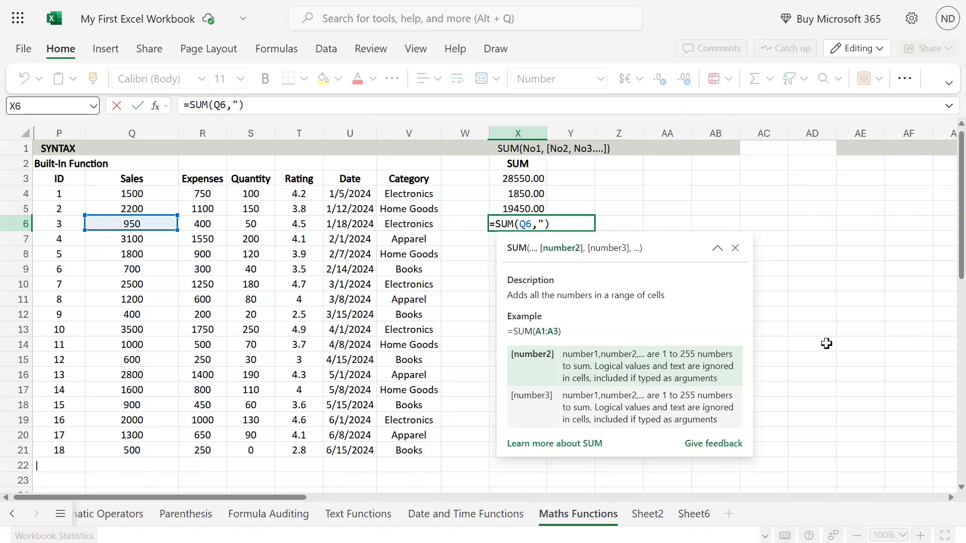
text(Three")
key(Return)
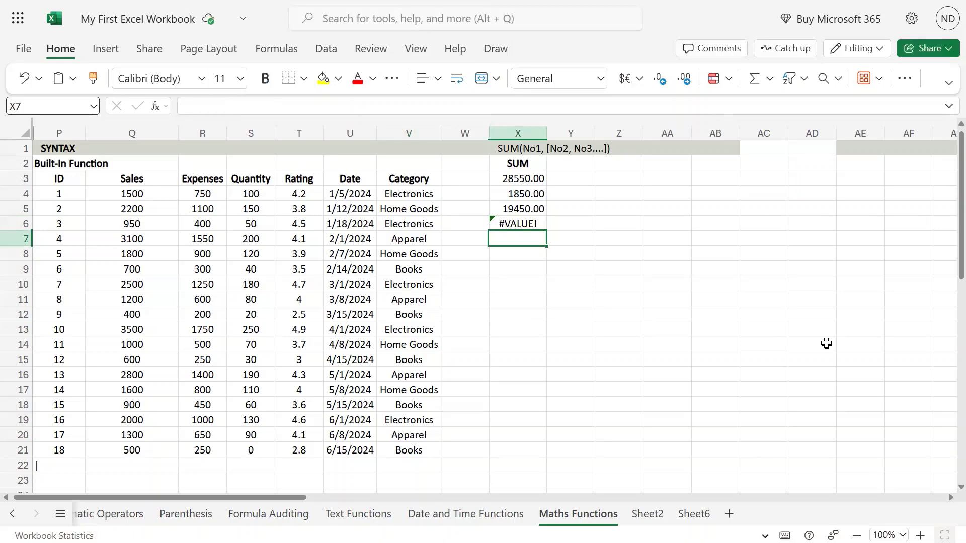
Step: Review X6's formula, the Category cell V6 and the quoted "Three" text argument
key(Up)
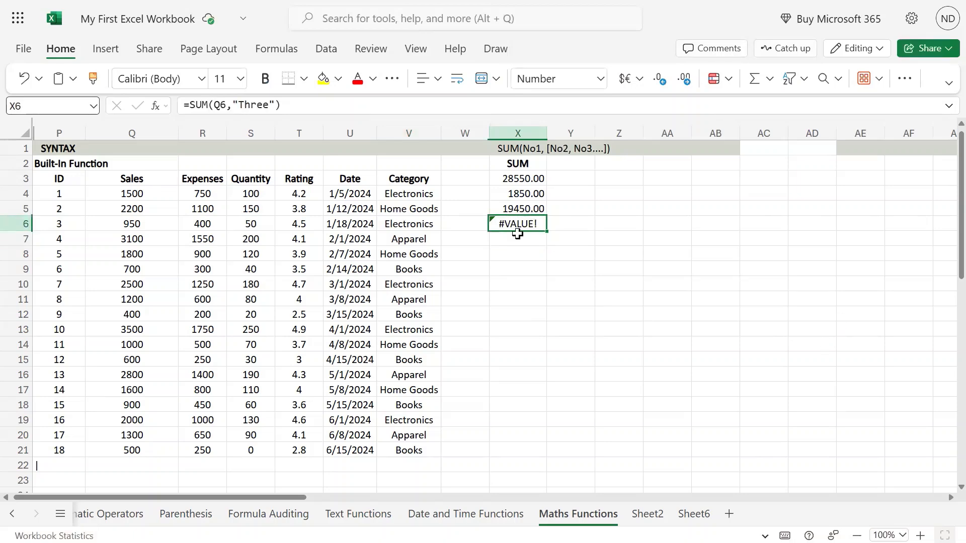
click(408, 224)
click(96, 225)
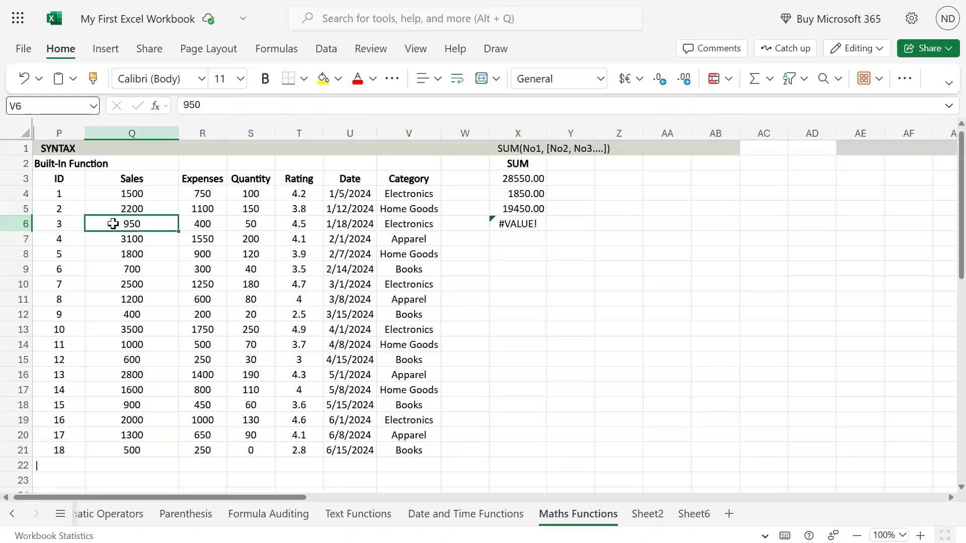
click(411, 218)
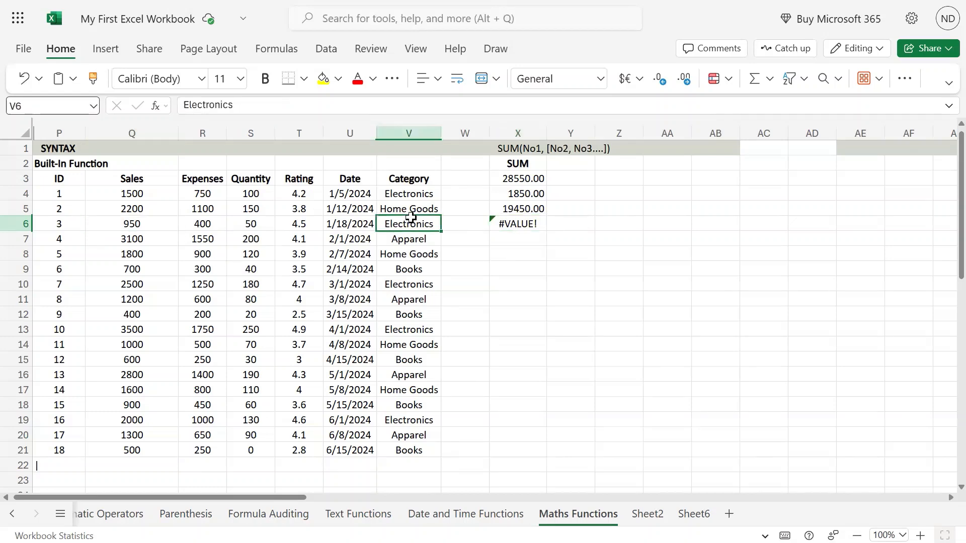
click(550, 224)
click(533, 224)
key(F2)
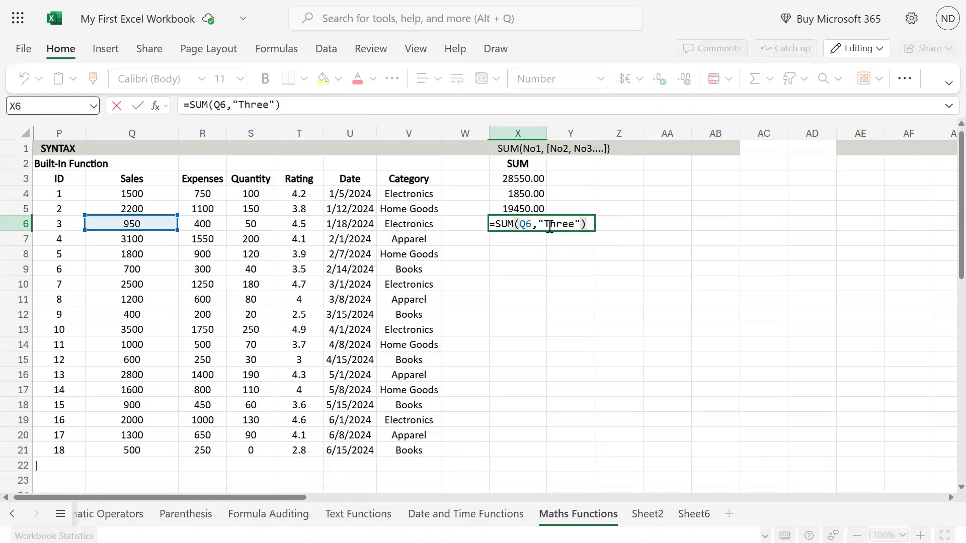
double_click(552, 224)
drag(540, 224, 580, 221)
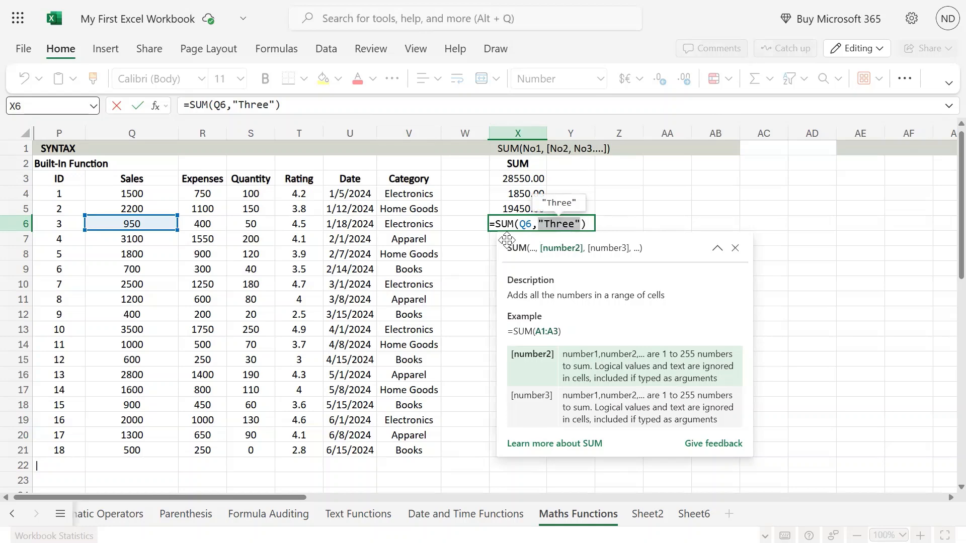
key(Return)
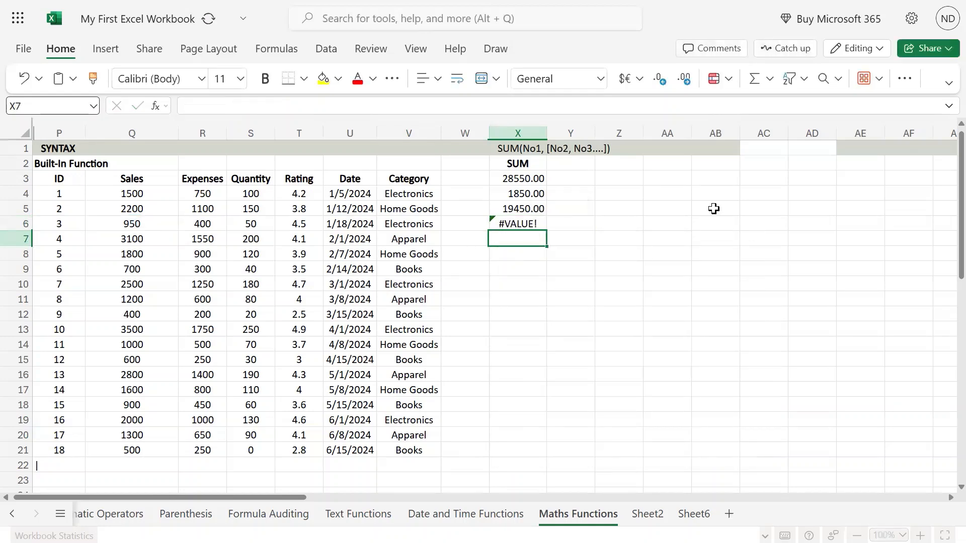
Step: Enter =SUM(Q7,V7) in X7, adding a Sales cell and a text Category cell, and compare with Q7
text(=sum()
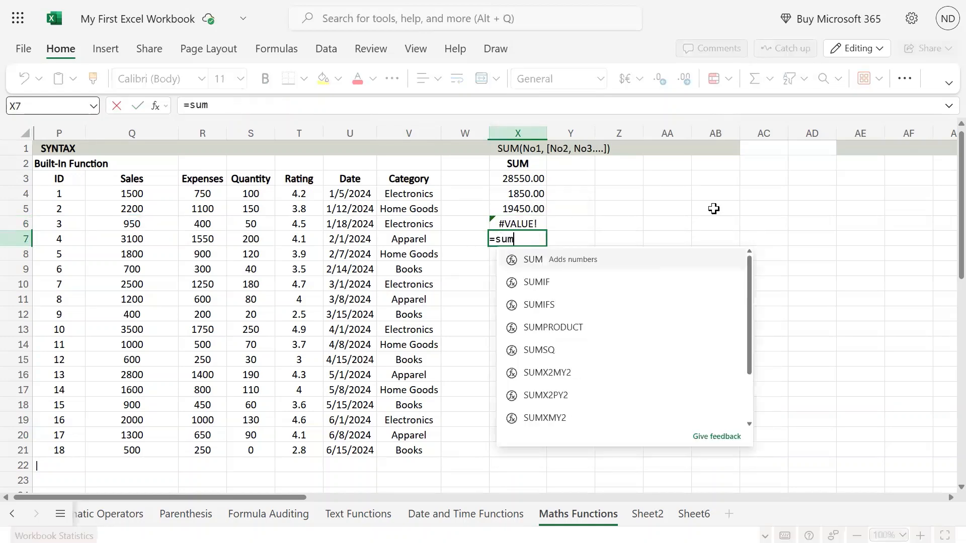
key(Left)
key(Left)
key(Left)
key(Left)
key(Left)
key(Left)
key(Left)
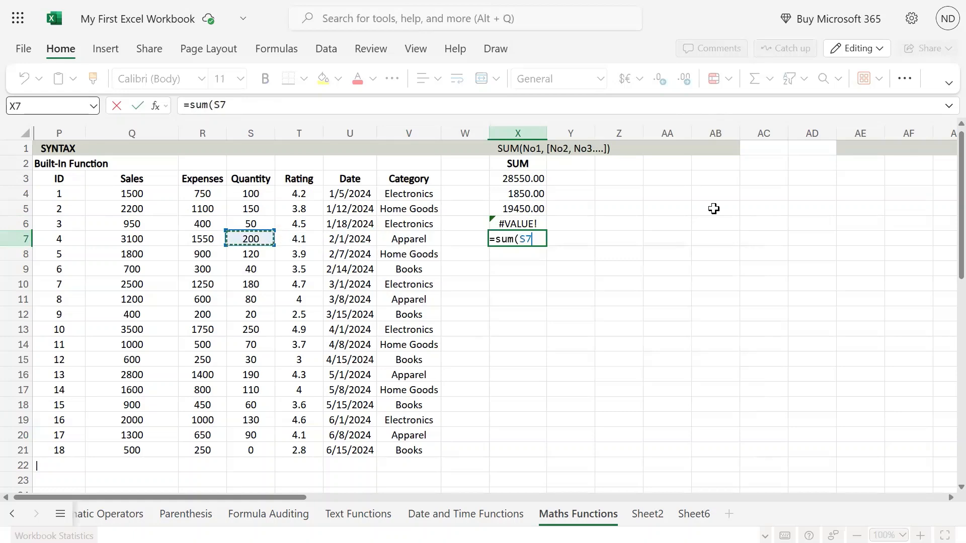
text(,)
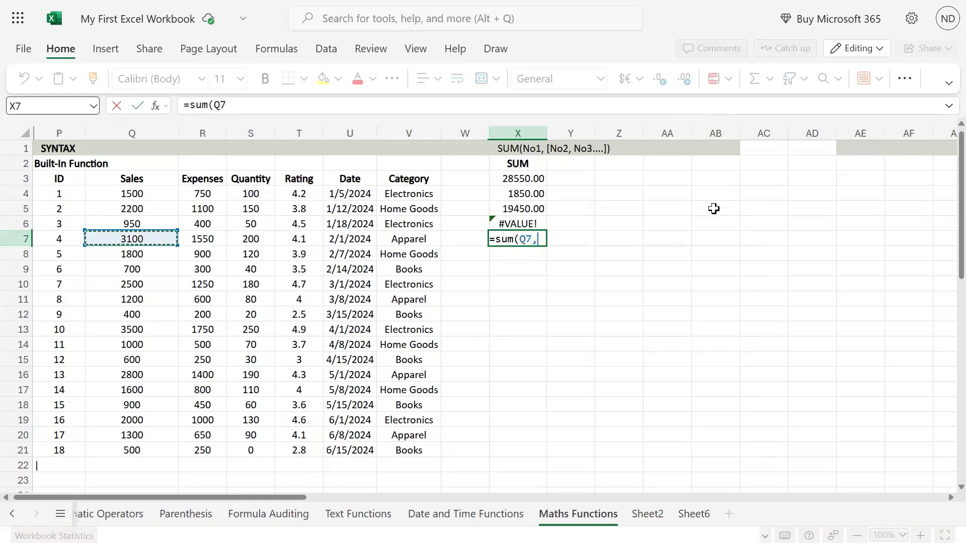
key(Left)
key(Left)
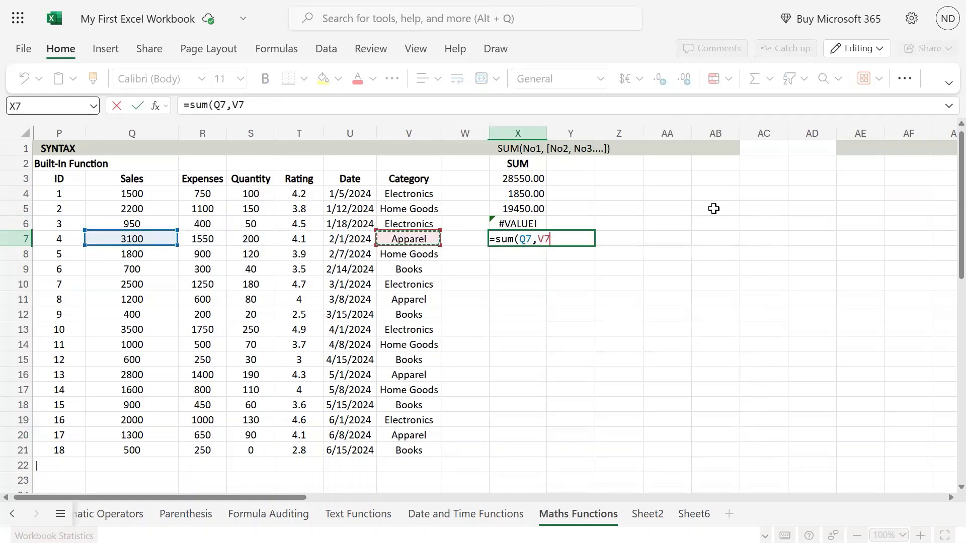
text())
key(Return)
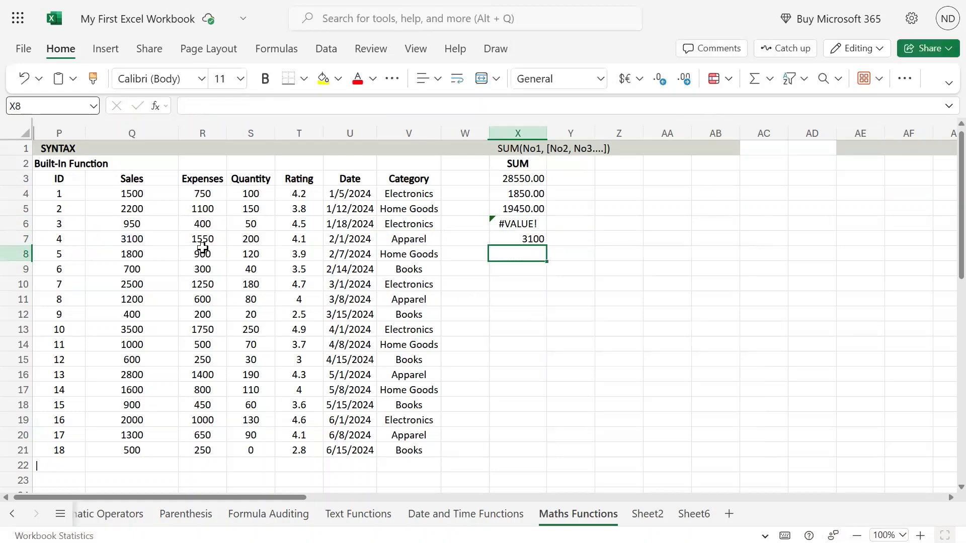
click(145, 235)
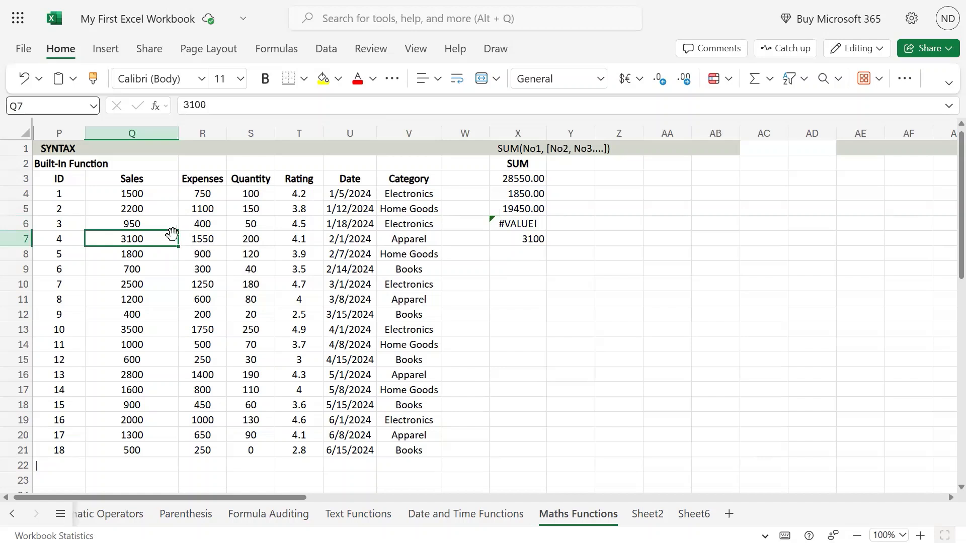
click(530, 243)
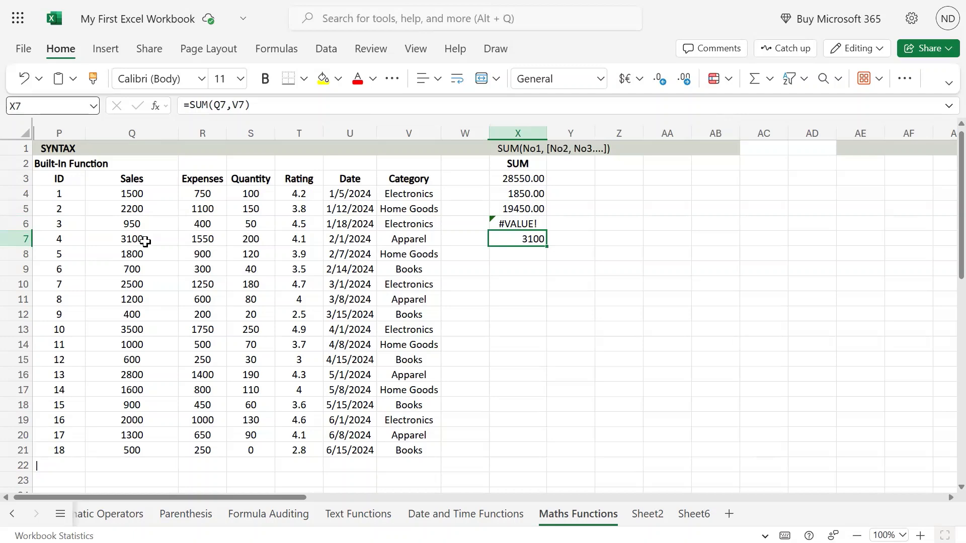
Step: Enter =SUM(W6:W11) in X8, summing an empty range in column W
click(509, 255)
text(=su)
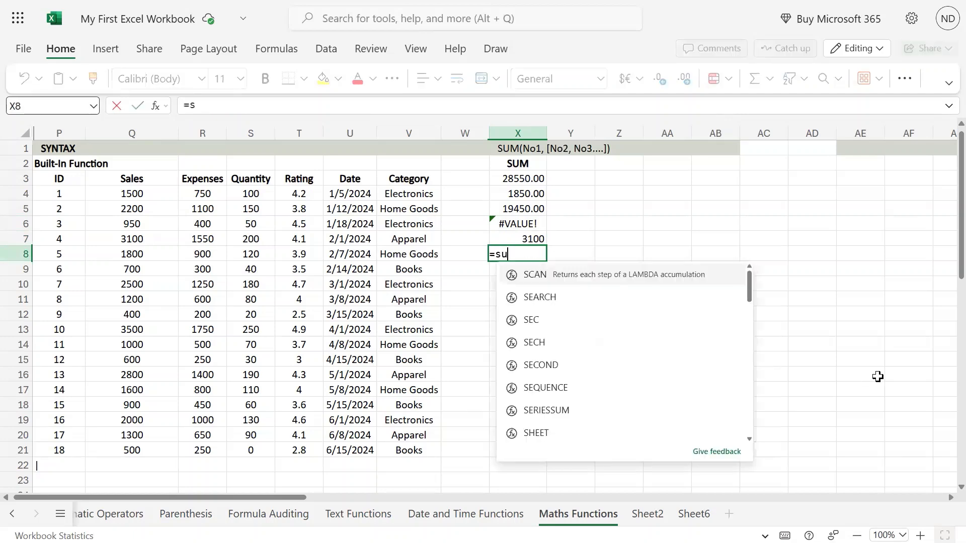
text(m()
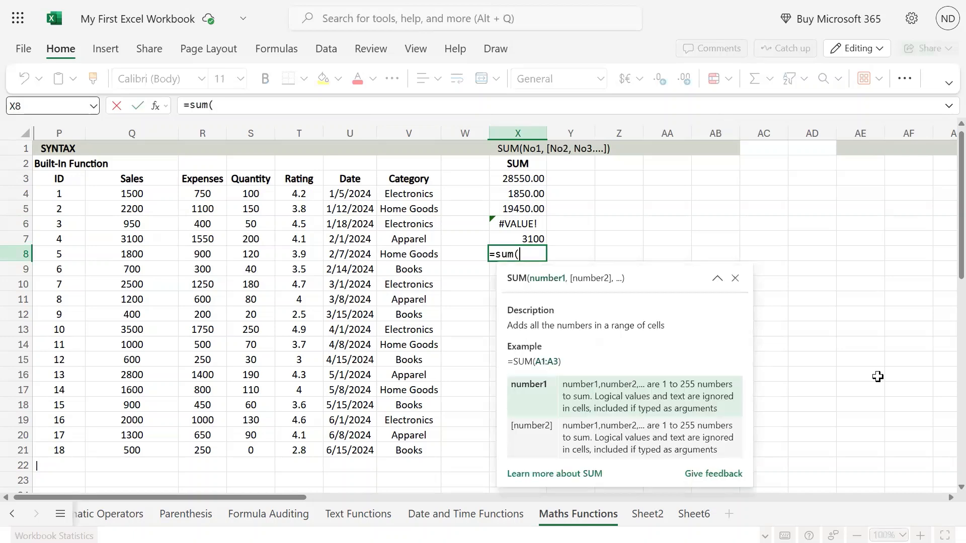
key(Left)
key(Left)
key(Right)
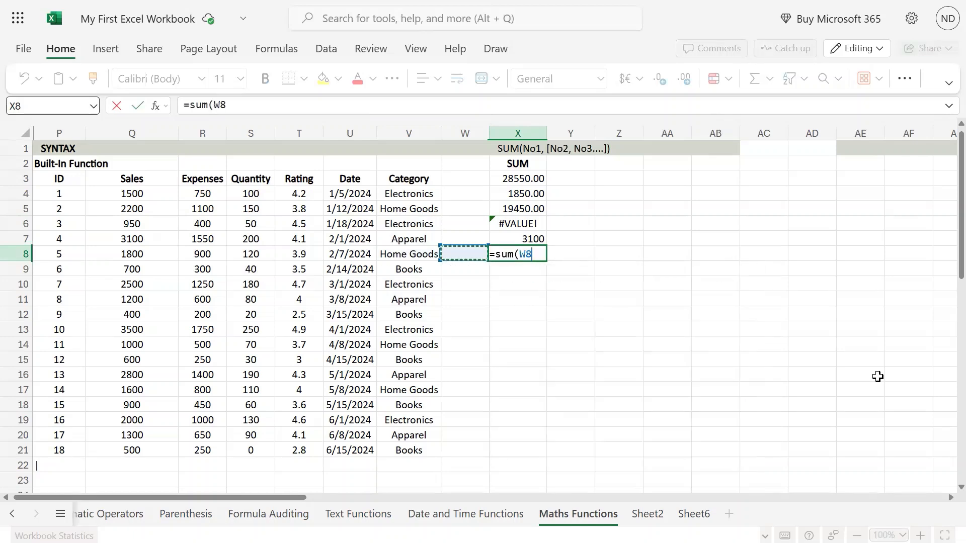
key(Up)
key(Up)
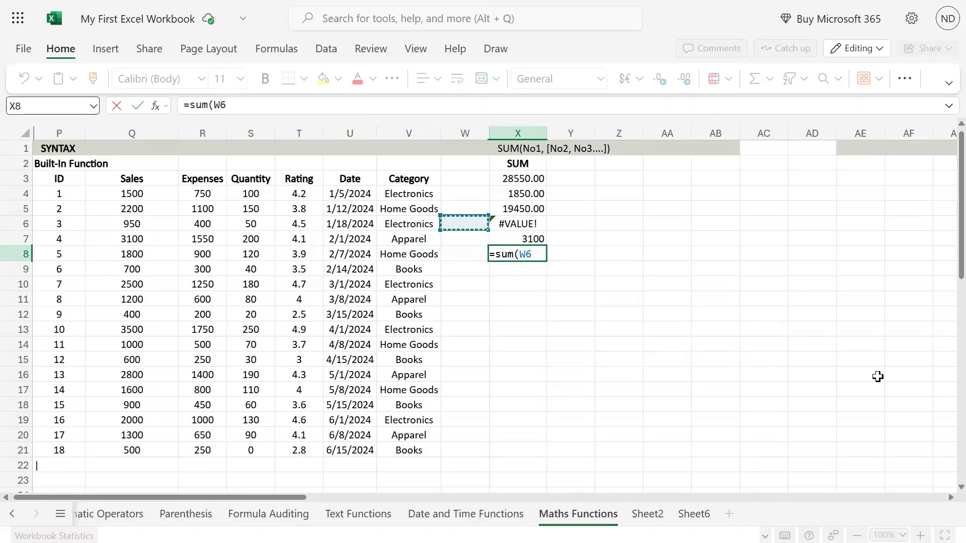
key(shift+Down)
key(shift+Down)
key(shift+Down)
key(shift+Down)
key(shift+Down)
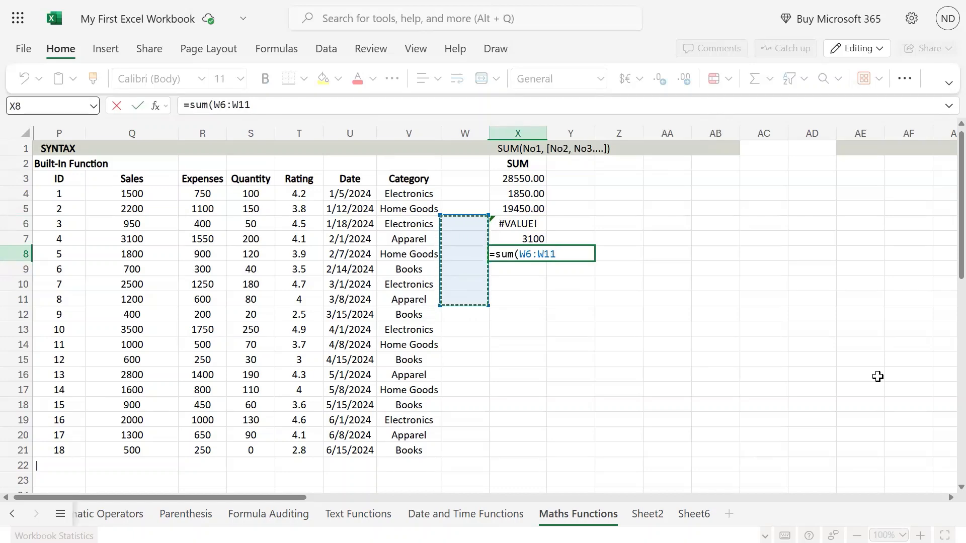
text())
key(ctrl+Return)
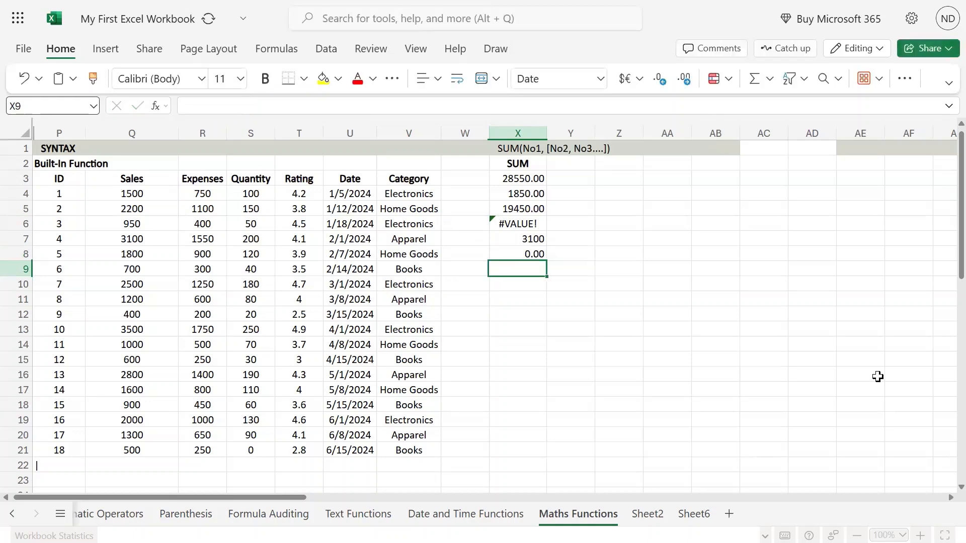
Step: Enter 100 in W8, inside the range summed by X8
key(Left)
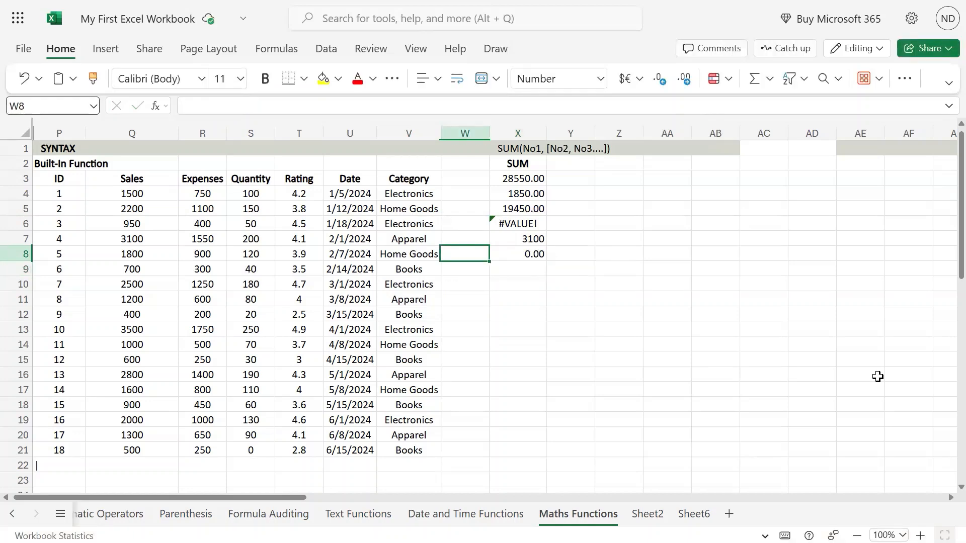
text(100)
key(ctrl+Return)
key(Right)
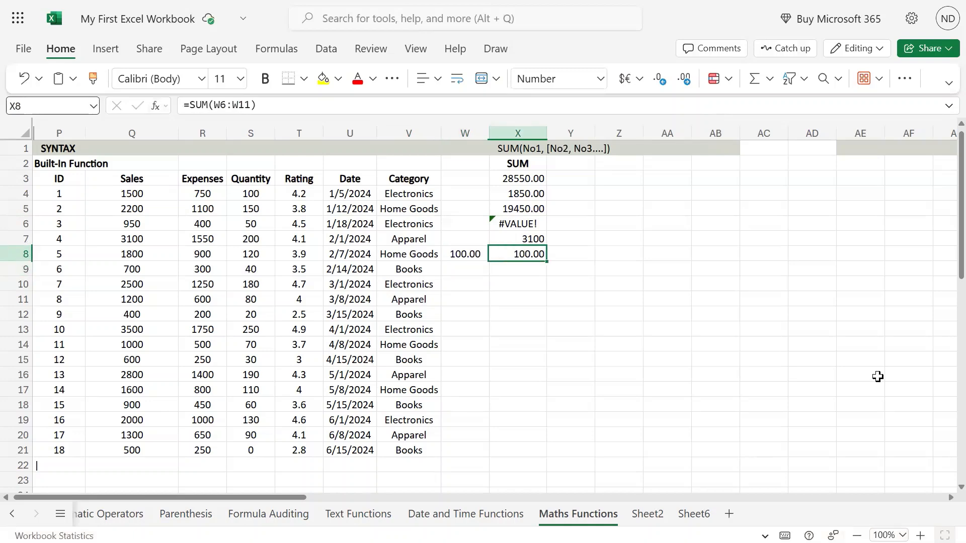
Step: Review X6's formula, the Date cells U4:U8 and the sums in X3:X5
mouse_move(483, 2)
click(528, 221)
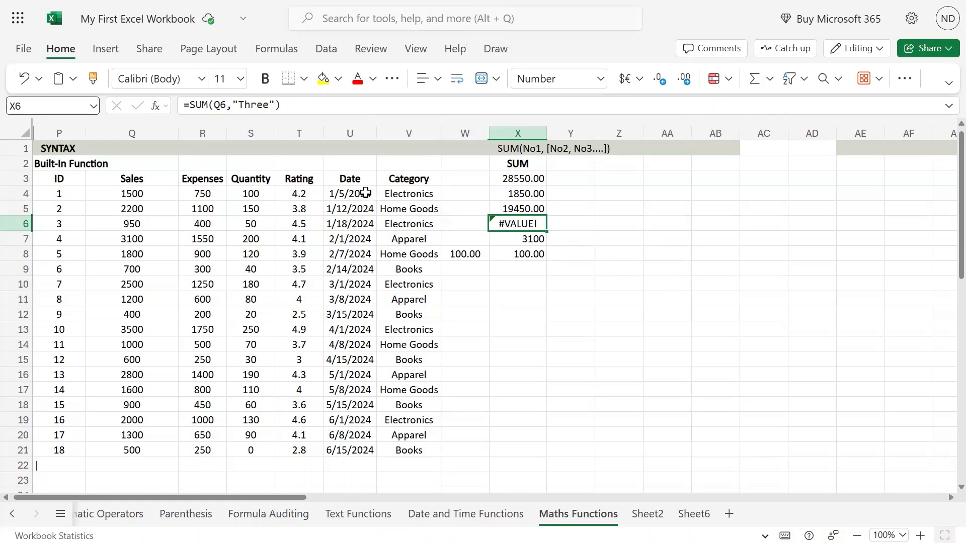
drag(357, 195, 363, 257)
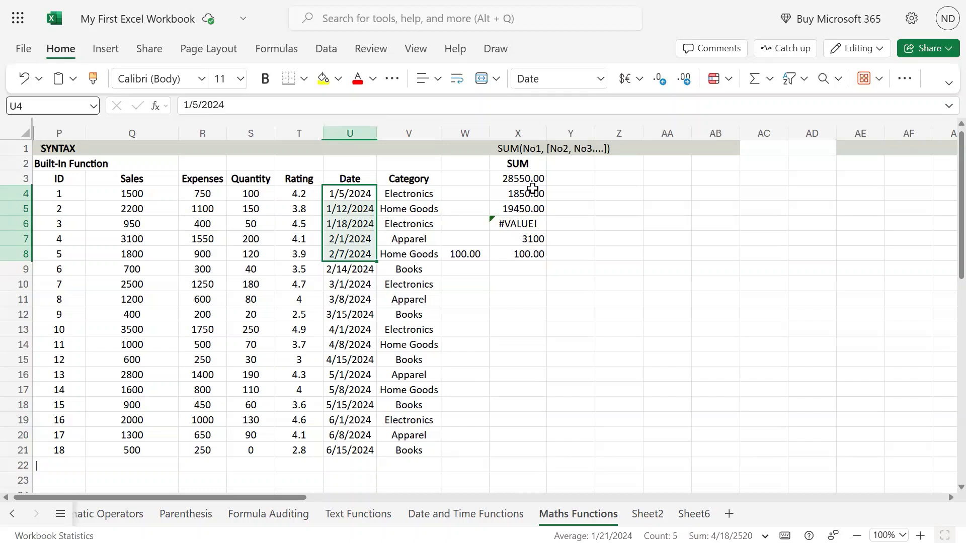
drag(528, 177, 532, 213)
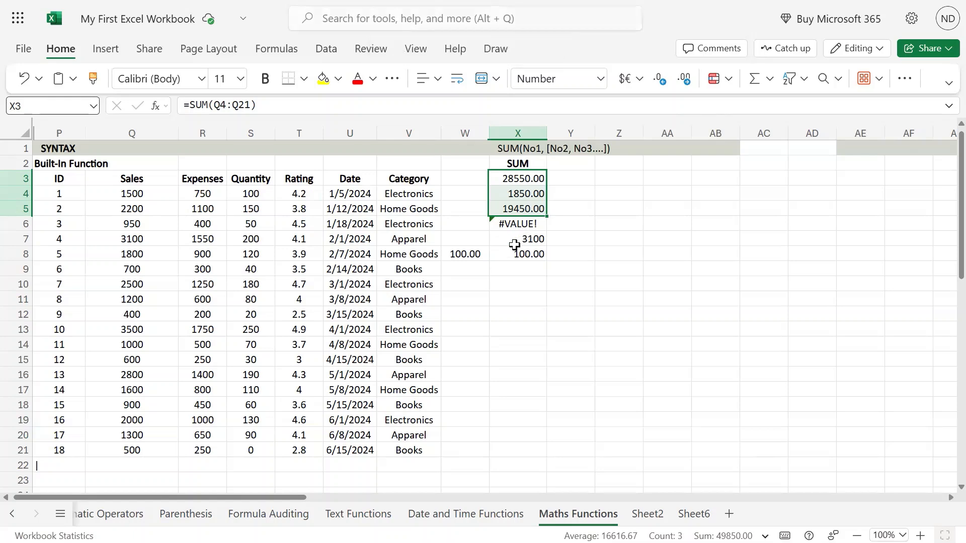
Step: Clear the value from W8
click(476, 255)
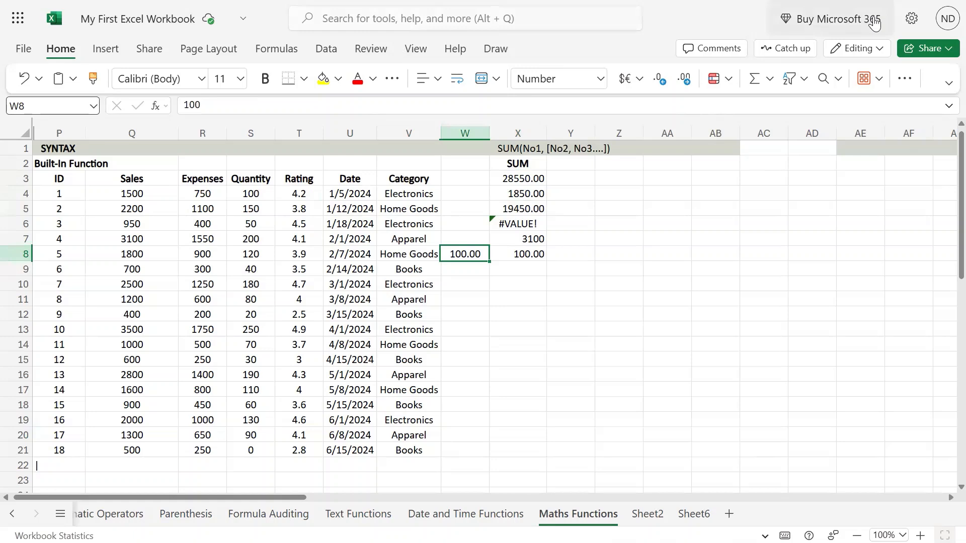
key(Home)
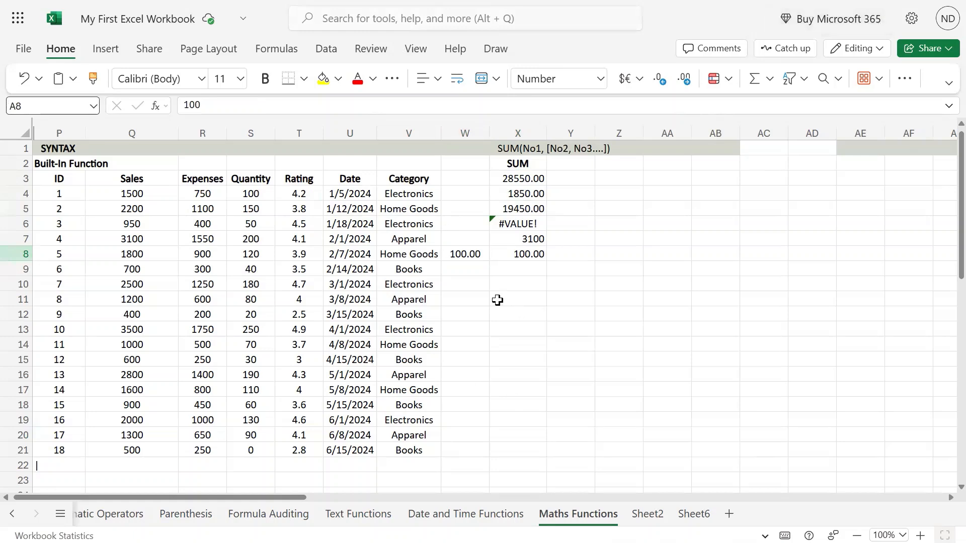
click(476, 255)
key(Delete)
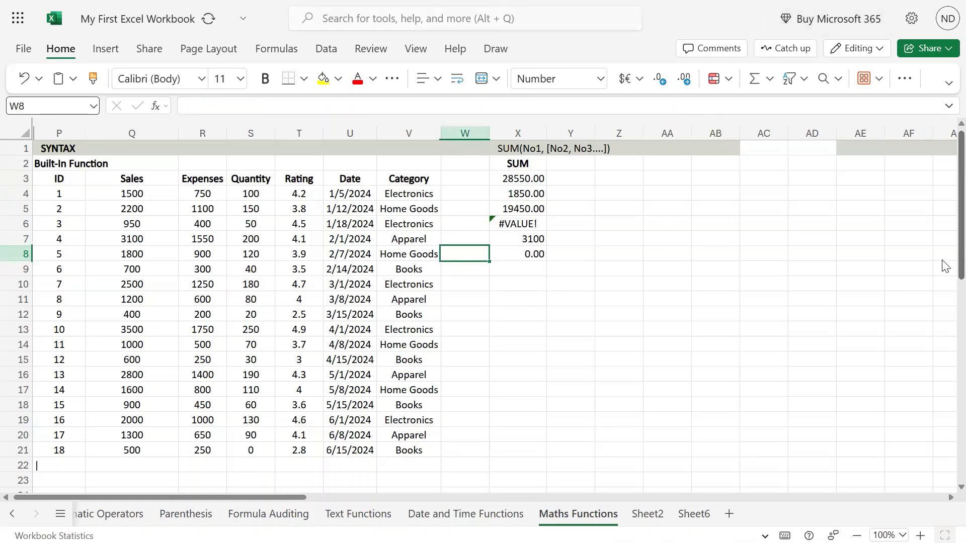